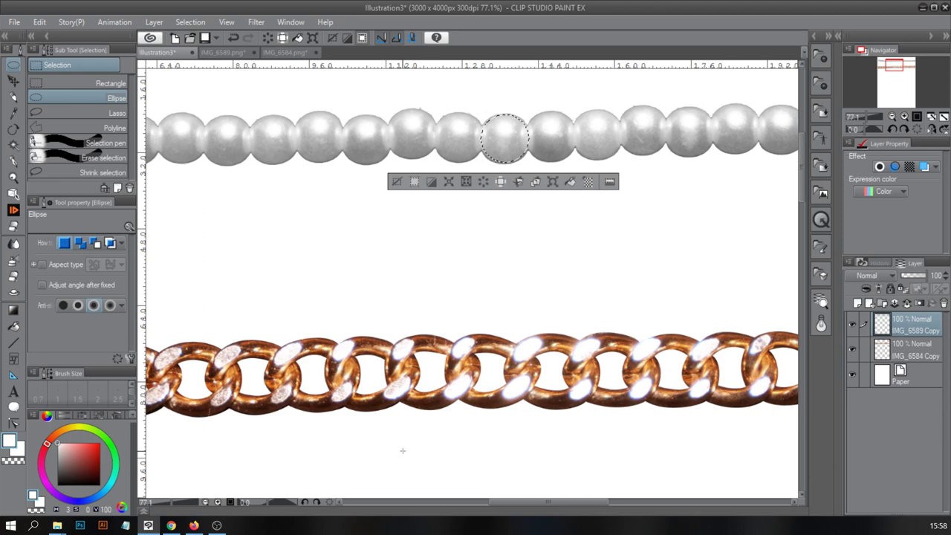
Step: Isolate the selected pearl on its own layer and register it as a brush tip image material under Color pattern
left_click(852, 349)
key("ctrl+d")
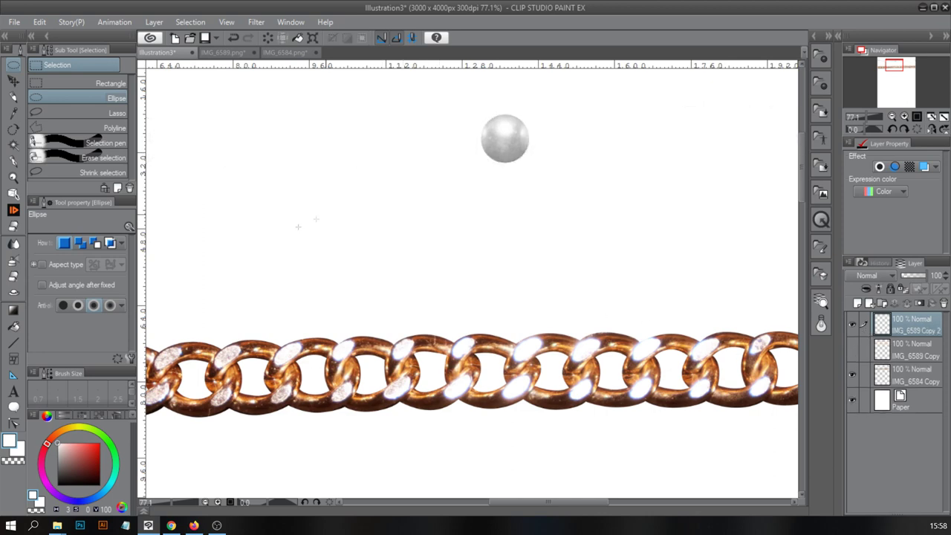
left_click(39, 22)
mouse_move(148, 263)
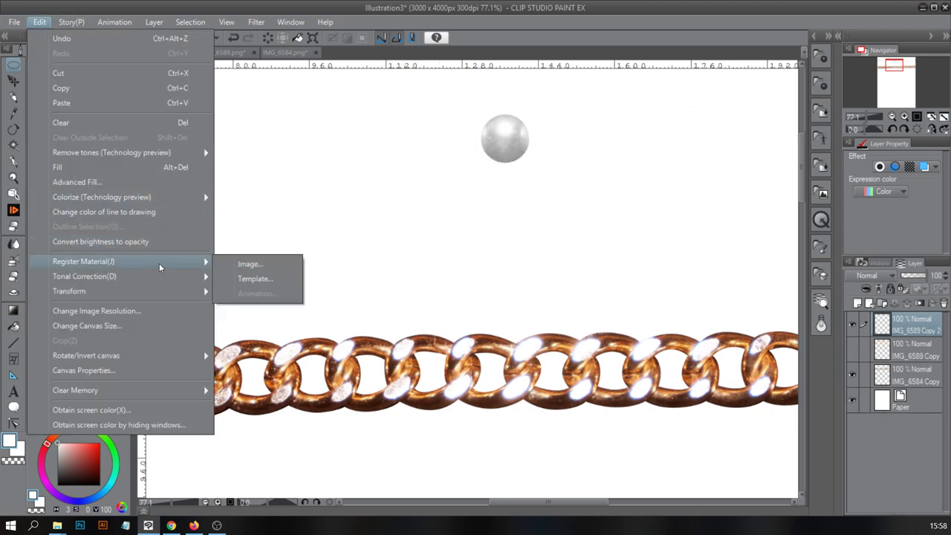
left_click(265, 266)
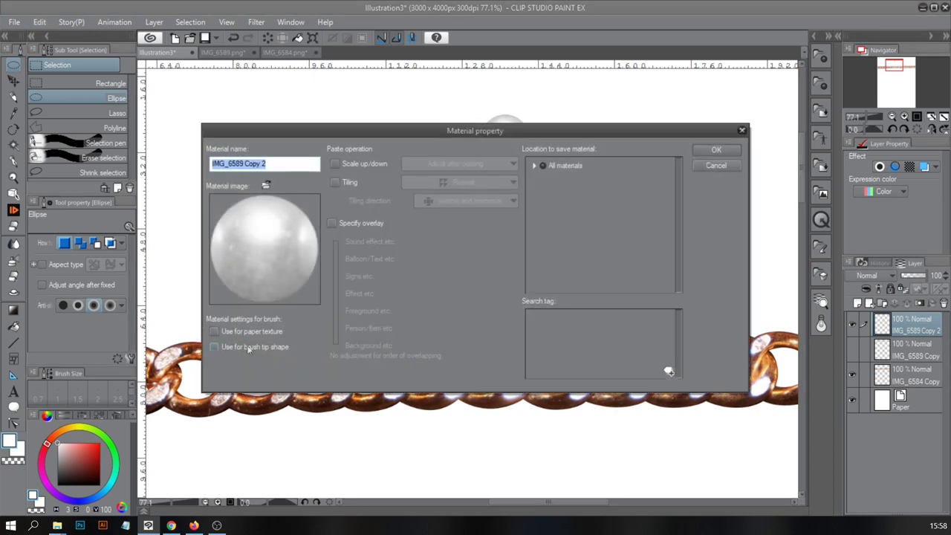
left_click(251, 348)
left_click(538, 167)
left_click(533, 165)
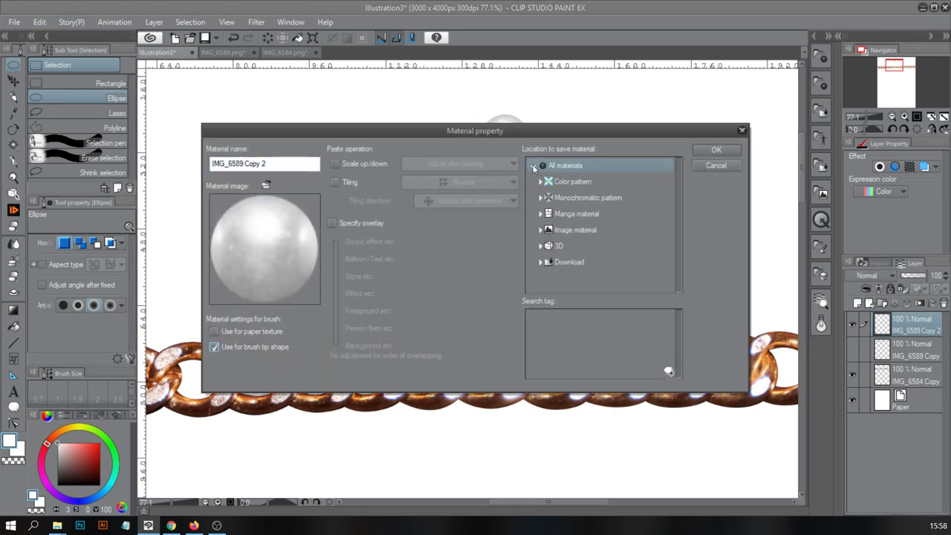
left_click(576, 181)
left_click(715, 150)
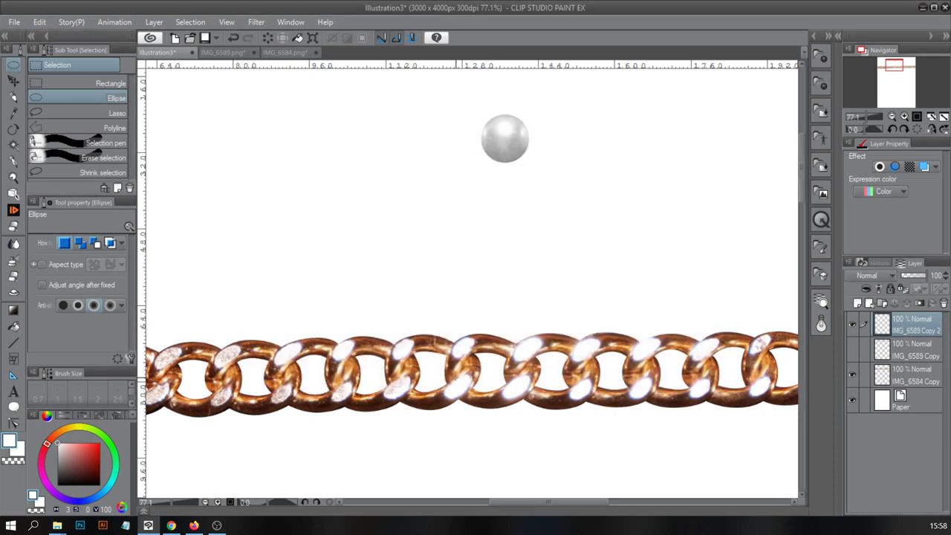
Step: Duplicate the rhine 3 decoration sub tool and name the copy pearls
left_click(14, 290)
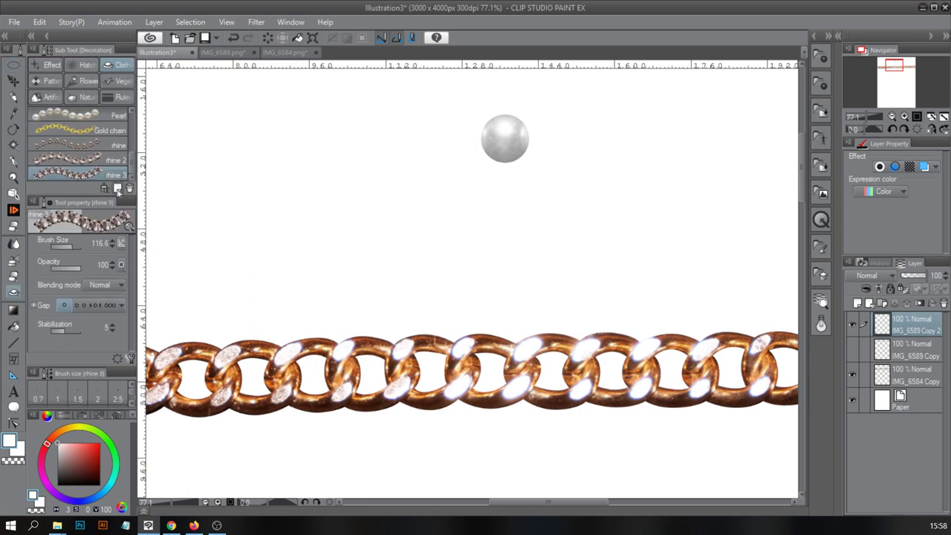
left_click(116, 189)
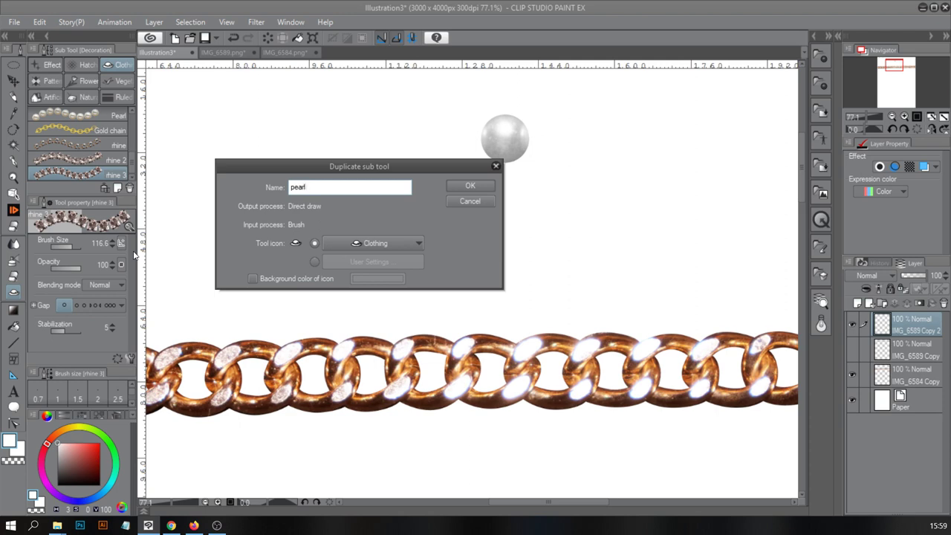
type("pearl")
key("Return")
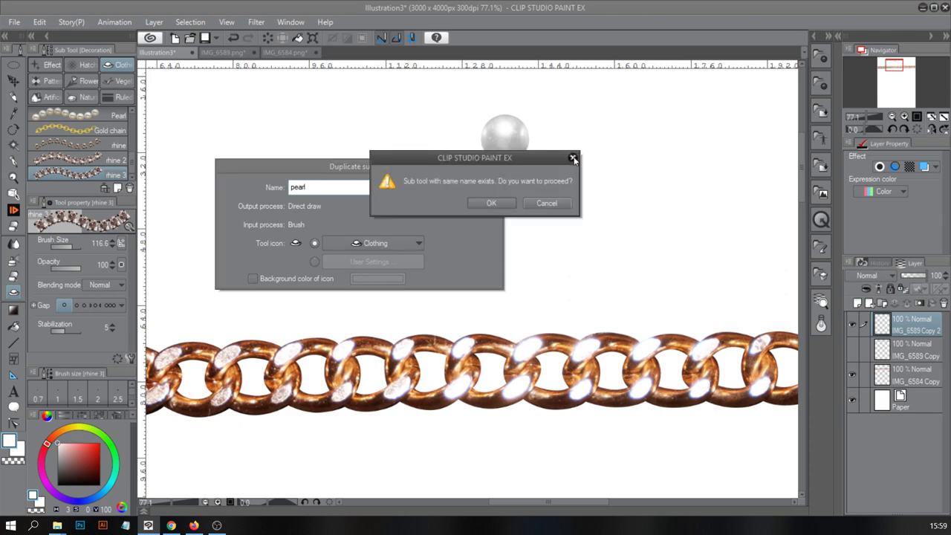
left_click(572, 159)
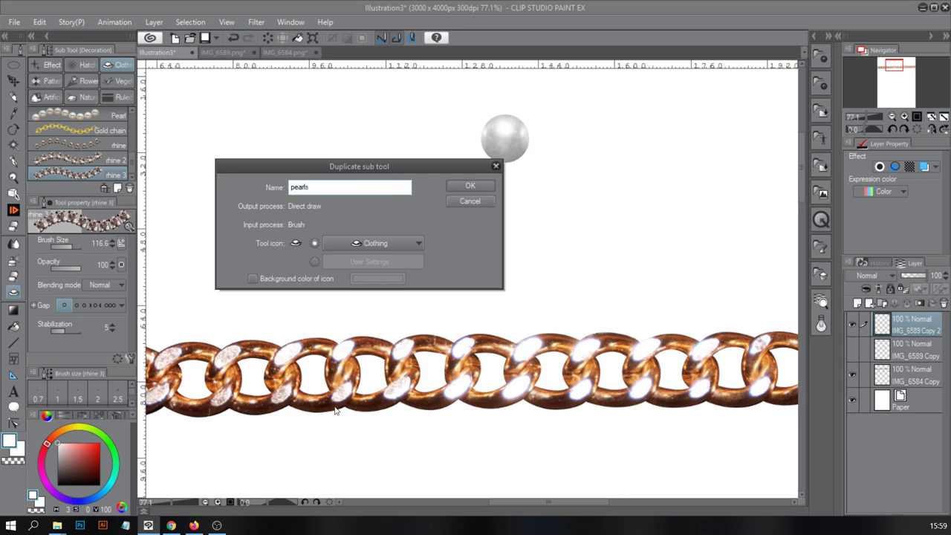
type("s")
left_click(482, 186)
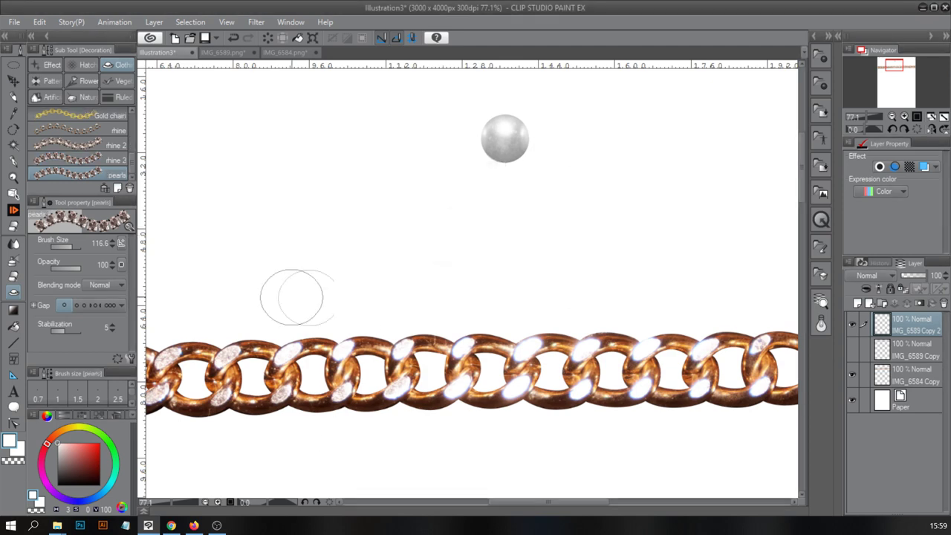
Step: Replace the pearls brush's tip shape with the pearl image material IMG_6589 Copy 2
left_click(129, 358)
left_click(363, 232)
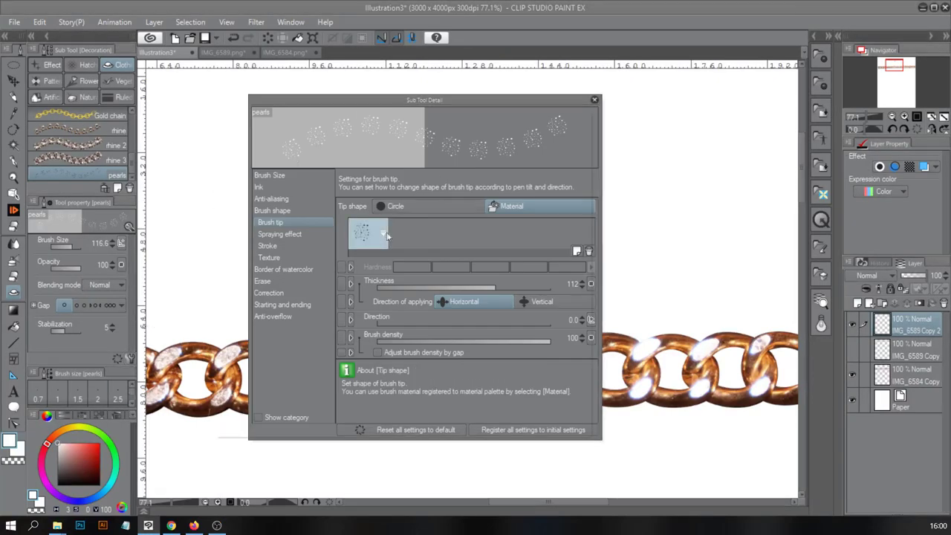
left_click_drag(522, 144, 523, 164)
left_click(471, 238)
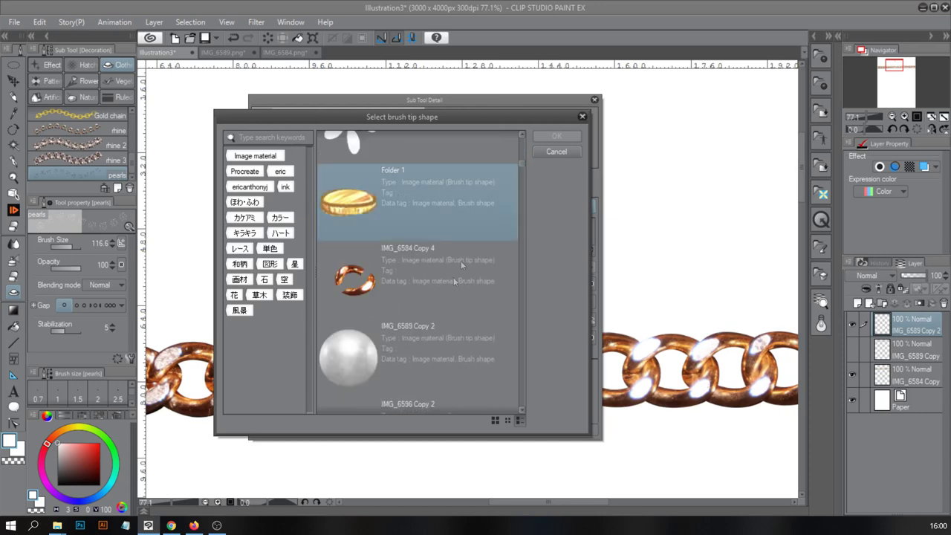
left_click(432, 339)
left_click(570, 138)
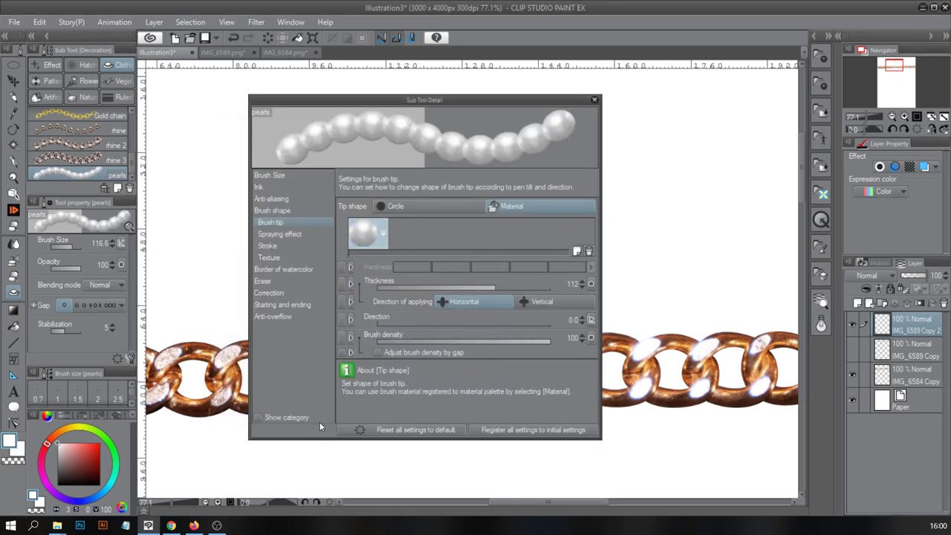
Step: Set the pearls brush tip's thickness to 100 and make its direction follow the direction of line
left_click(582, 286)
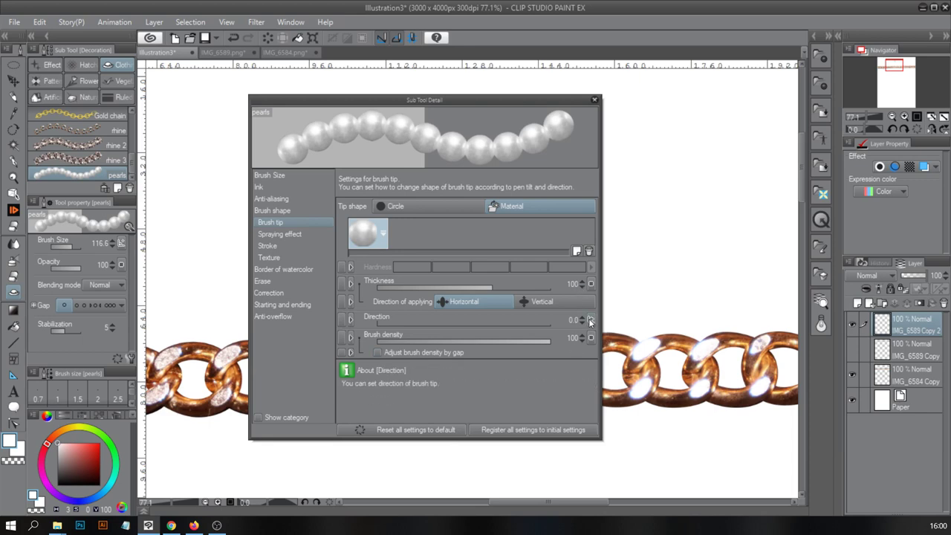
left_click(590, 319)
left_click(609, 364)
left_click(617, 389)
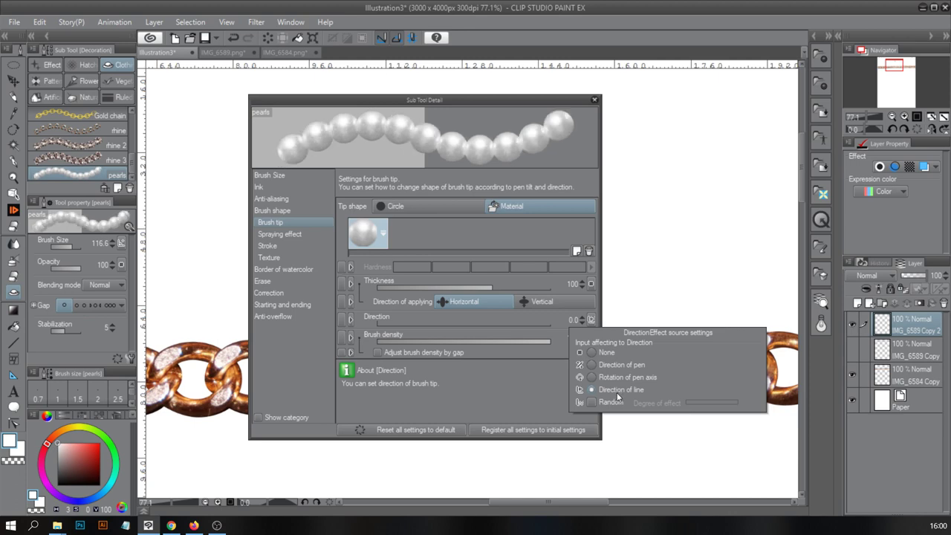
Step: Set the pearls brush's stroke gap to 96.0 and register all settings as its initial settings
left_click(279, 234)
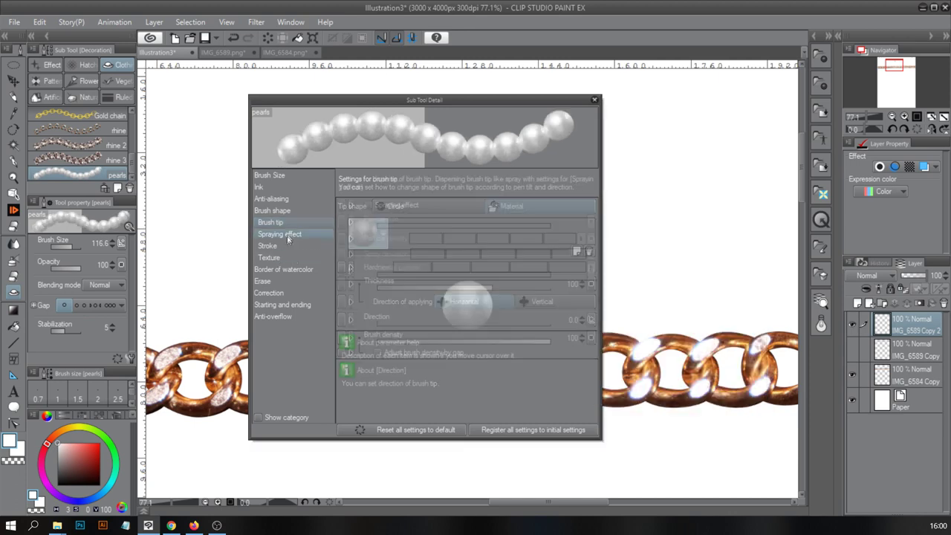
left_click(280, 257)
left_click(276, 246)
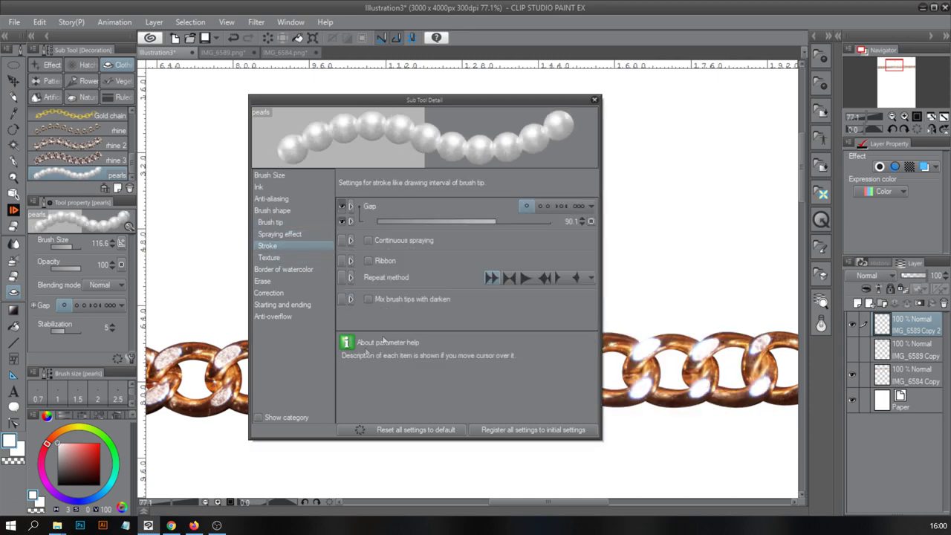
mouse_move(495, 220)
left_mouse_down()
mouse_move(511, 220)
mouse_move(497, 220)
left_mouse_up()
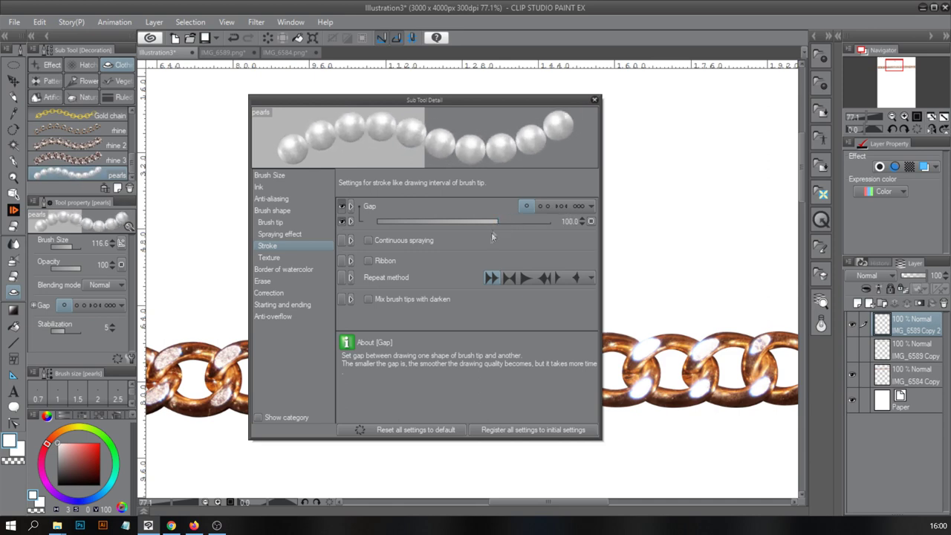
left_click(580, 224)
left_click(580, 224)
left_click(580, 224)
left_click(580, 223)
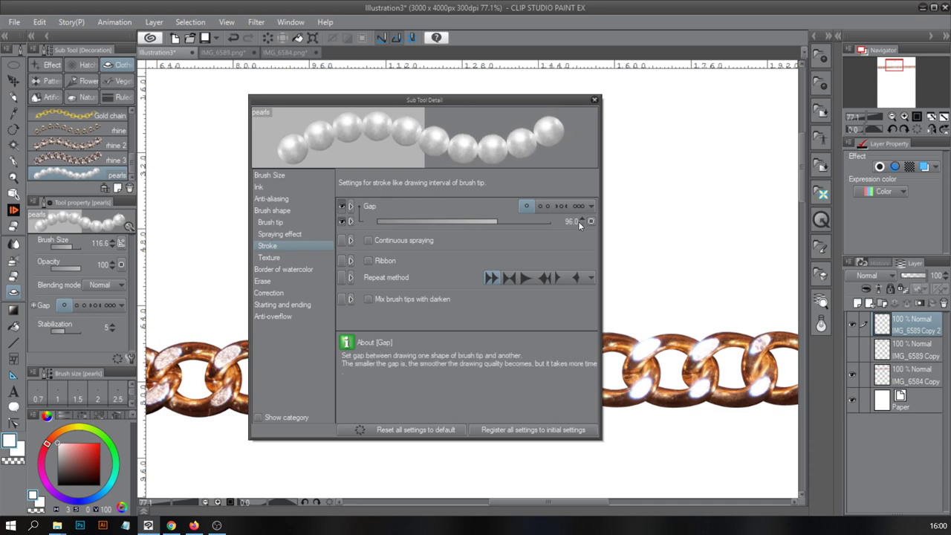
left_click(499, 434)
left_click(541, 203)
left_click(594, 99)
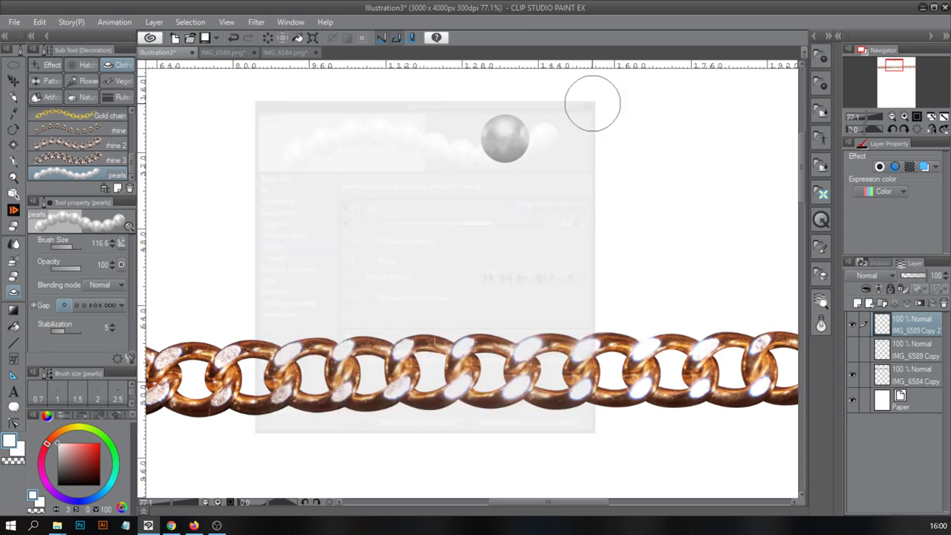
Step: Set the pearls brush size to 96.5 and try it with a long looping stroke, undoing the test strand
left_click(71, 247)
mouse_move(234, 234)
left_mouse_down()
mouse_move(533, 229)
mouse_move(667, 187)
mouse_move(612, 259)
mouse_move(583, 171)
mouse_move(766, 153)
mouse_move(548, 382)
left_mouse_up()
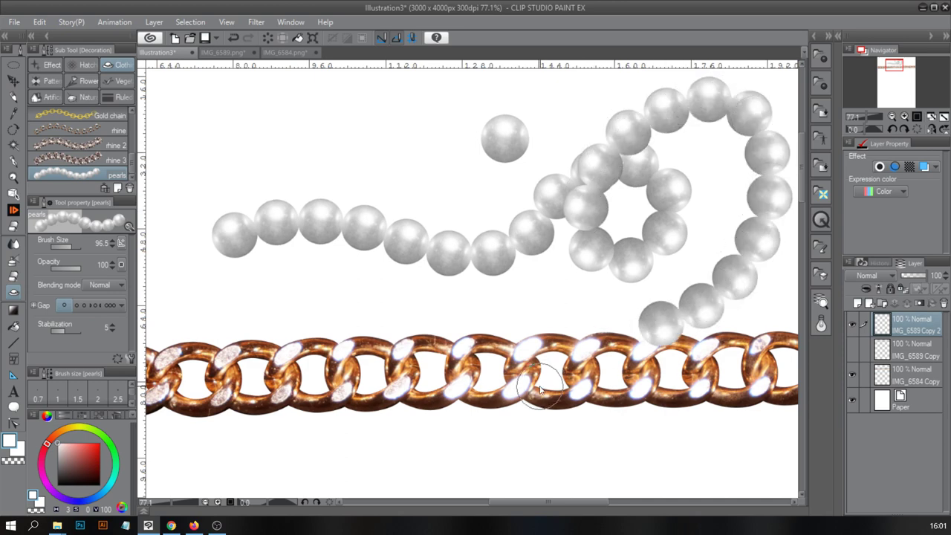
key("ctrl+z")
key("ctrl+z")
key("ctrl+z")
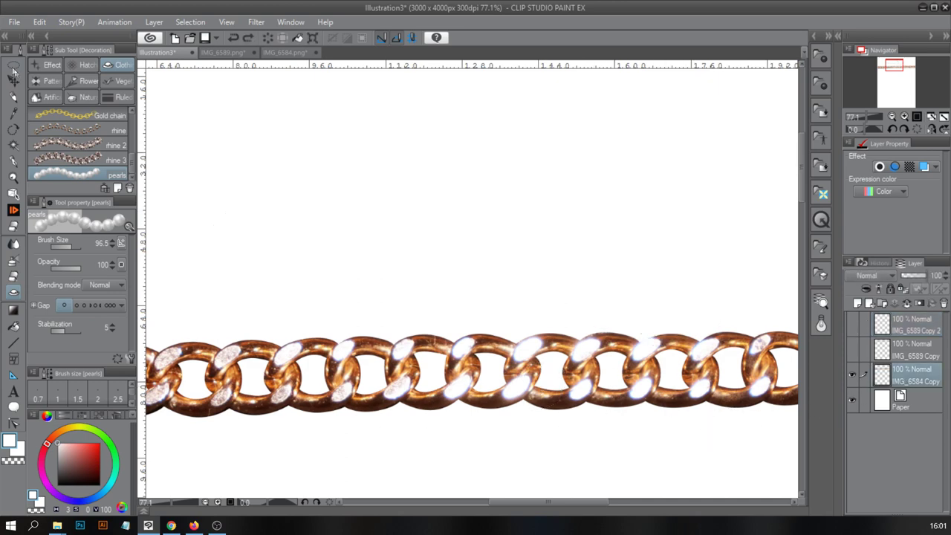
Step: Leave only the gold chain layer showing above the paper and move the chain leftward on the canvas
left_click(15, 79)
left_click_drag(680, 332, 500, 286)
scroll(504, 288, "up", 2)
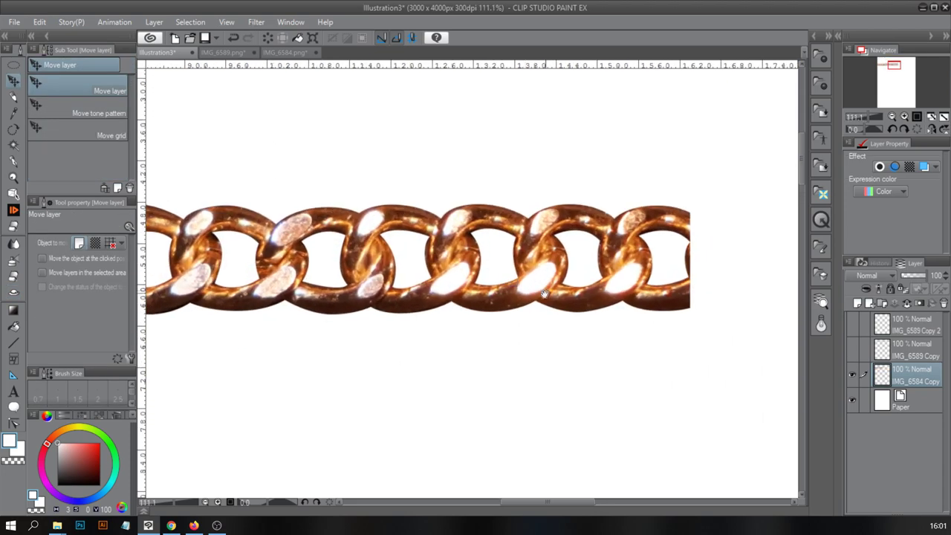
Step: Copy a rectangular section around one complete link near the chain's right end onto its own layer, hiding the full chain
key("m")
left_click(54, 82)
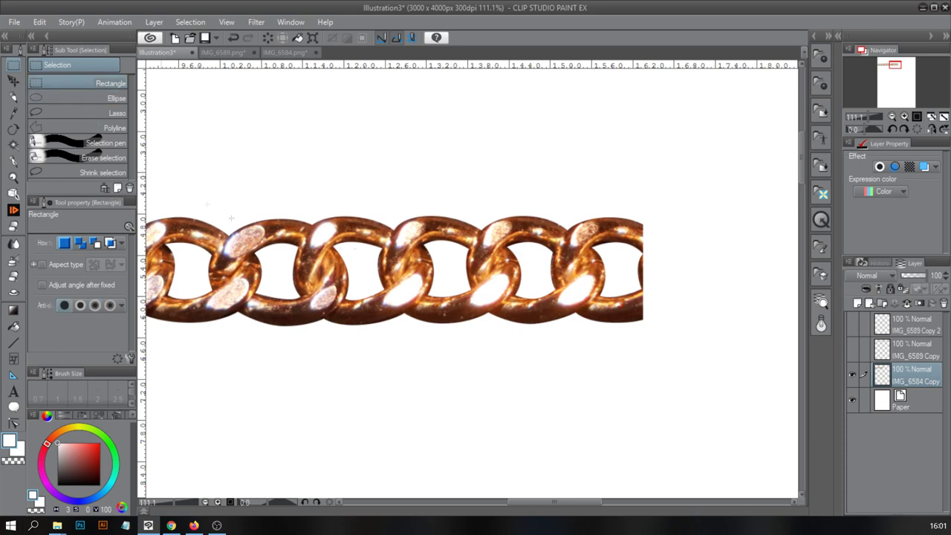
left_click_drag(404, 297, 608, 338)
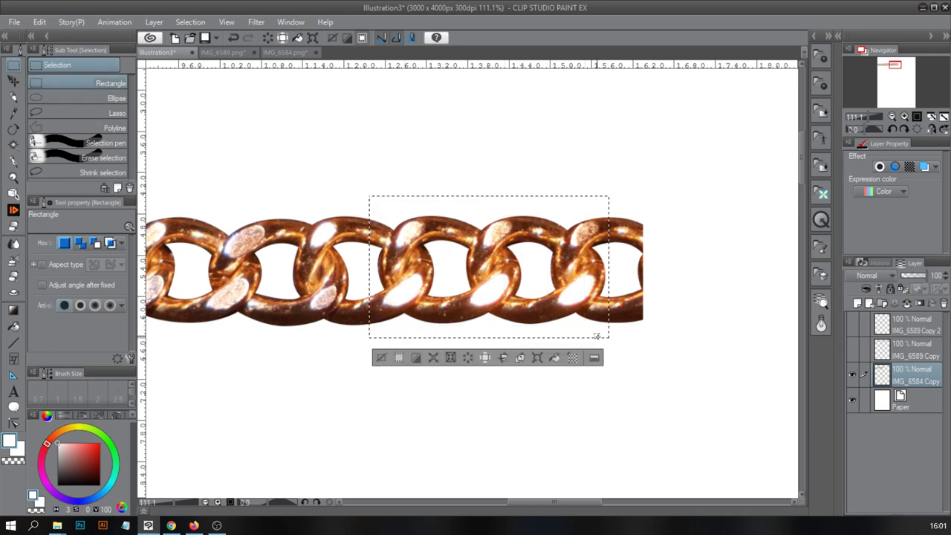
left_click(531, 138)
left_click_drag(460, 239, 613, 330)
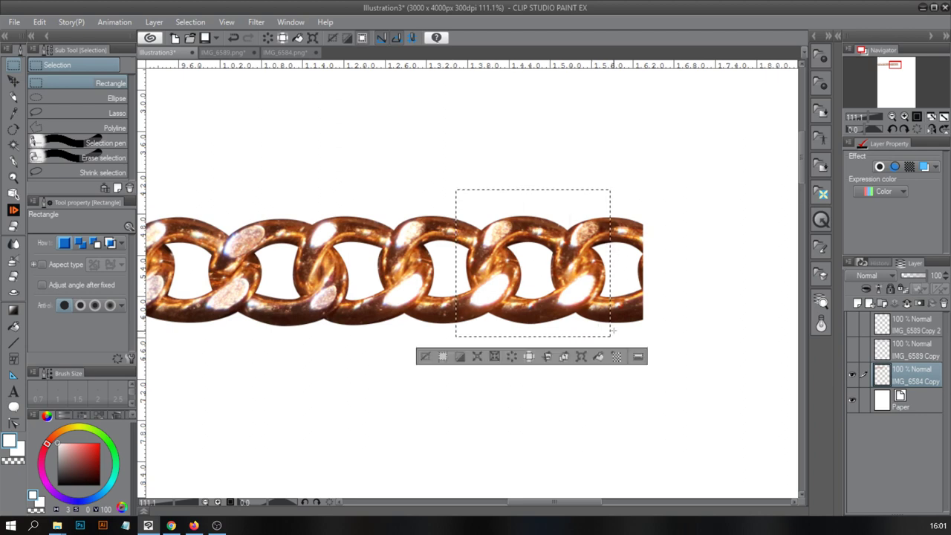
key("ctrl+c")
key("ctrl+v")
key("ctrl+d")
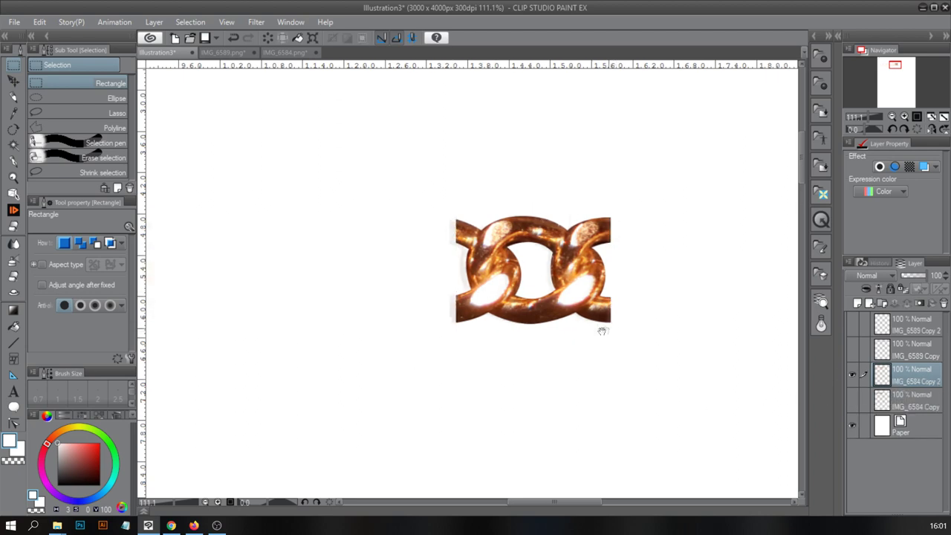
Step: Erase the upper part of the right neighbouring link where it crosses the complete link, using the Hard eraser
scroll(602, 297, "up", 5)
key("p")
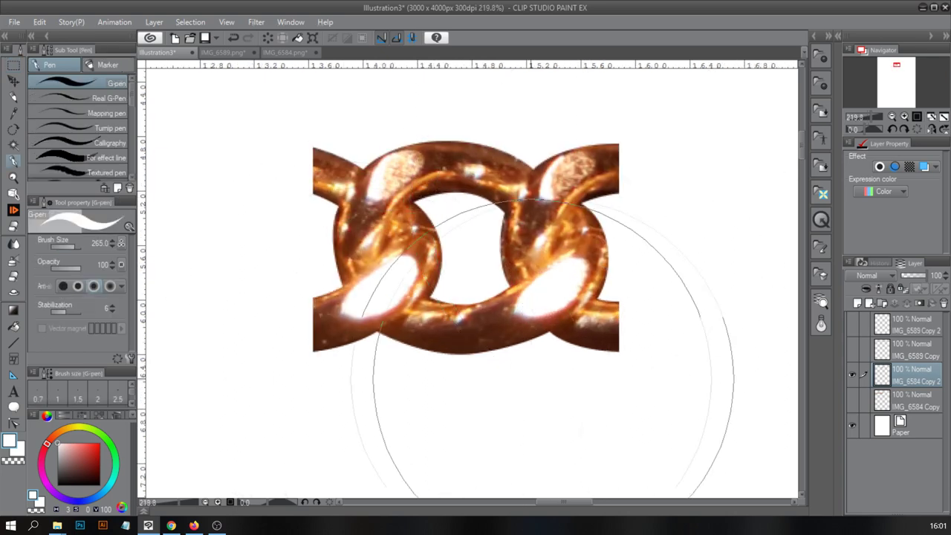
key("e")
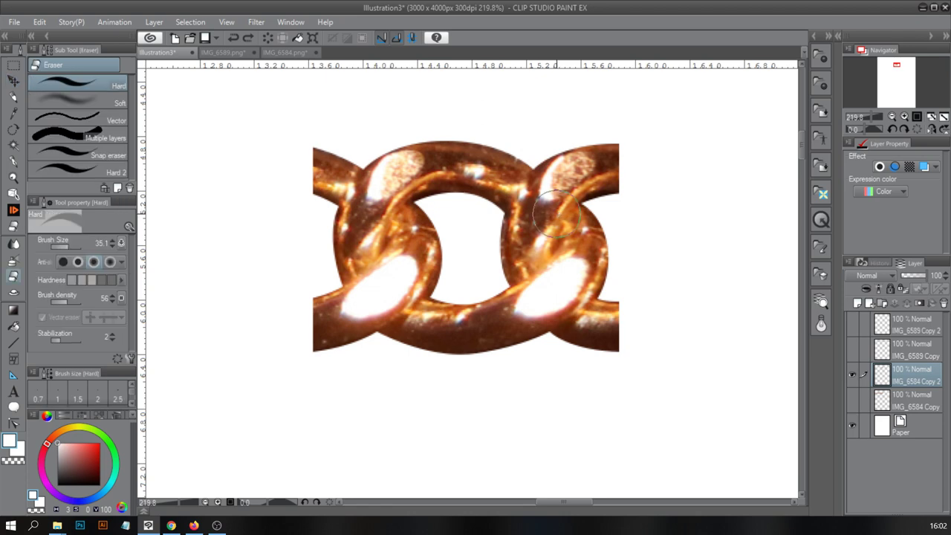
mouse_move(553, 219)
left_mouse_down()
mouse_move(496, 232)
mouse_move(519, 182)
mouse_move(520, 205)
mouse_move(524, 176)
mouse_move(553, 149)
mouse_move(581, 149)
mouse_move(567, 200)
left_mouse_up()
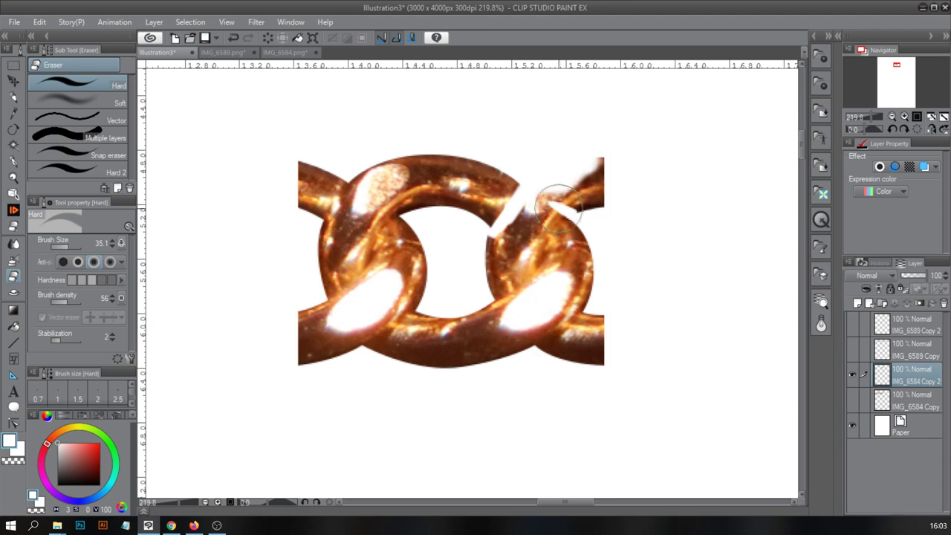
mouse_move(568, 208)
left_mouse_down()
mouse_move(568, 191)
mouse_move(602, 198)
mouse_move(626, 102)
left_mouse_up()
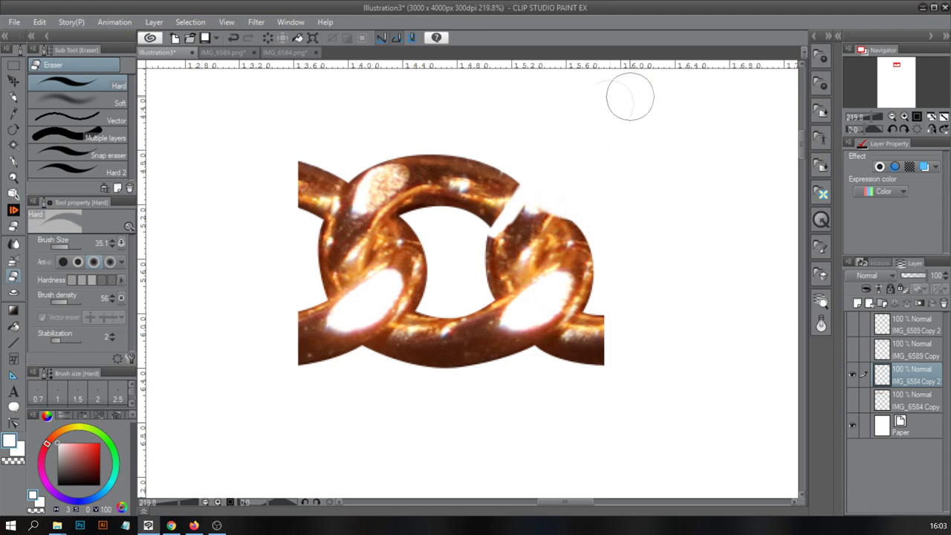
mouse_move(497, 294)
left_mouse_down()
mouse_move(493, 242)
mouse_move(557, 203)
mouse_move(511, 264)
mouse_move(546, 199)
left_mouse_up()
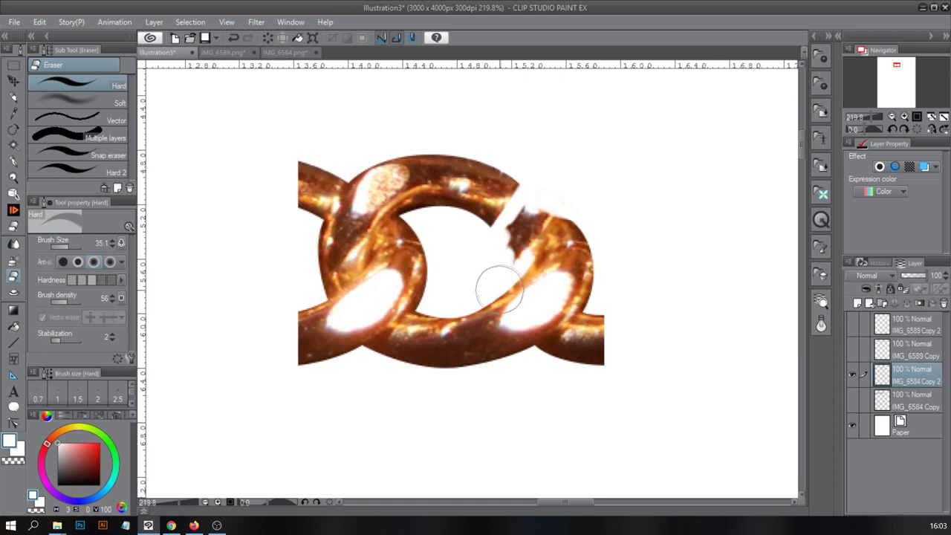
mouse_move(525, 235)
left_mouse_down()
mouse_move(526, 201)
mouse_move(515, 252)
mouse_move(526, 207)
mouse_move(548, 205)
left_mouse_up()
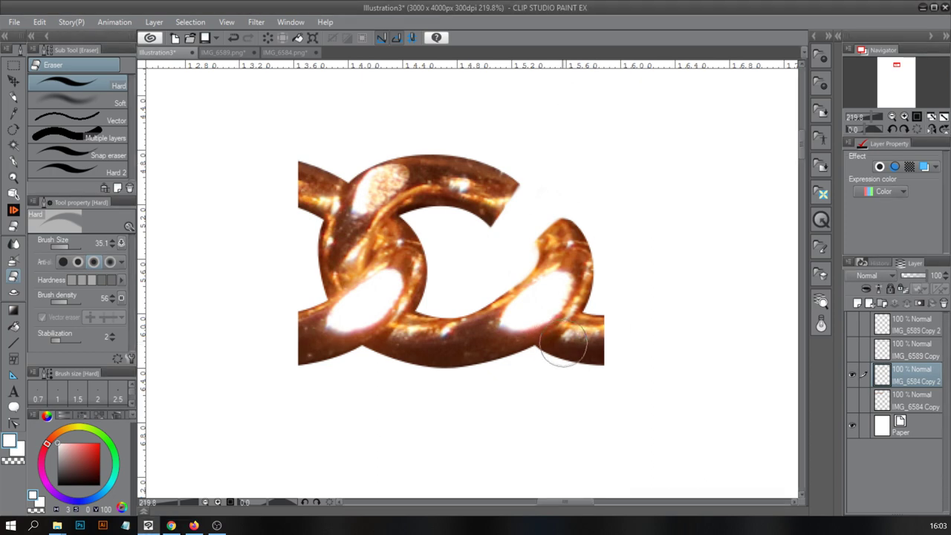
Step: Erase the remaining parts of the neighbouring chain links around and inside the complete link, leaving only its two separate halves
mouse_move(549, 355)
left_mouse_down()
mouse_move(556, 350)
mouse_move(529, 350)
mouse_move(576, 323)
mouse_move(572, 336)
mouse_move(601, 323)
mouse_move(586, 360)
left_mouse_up()
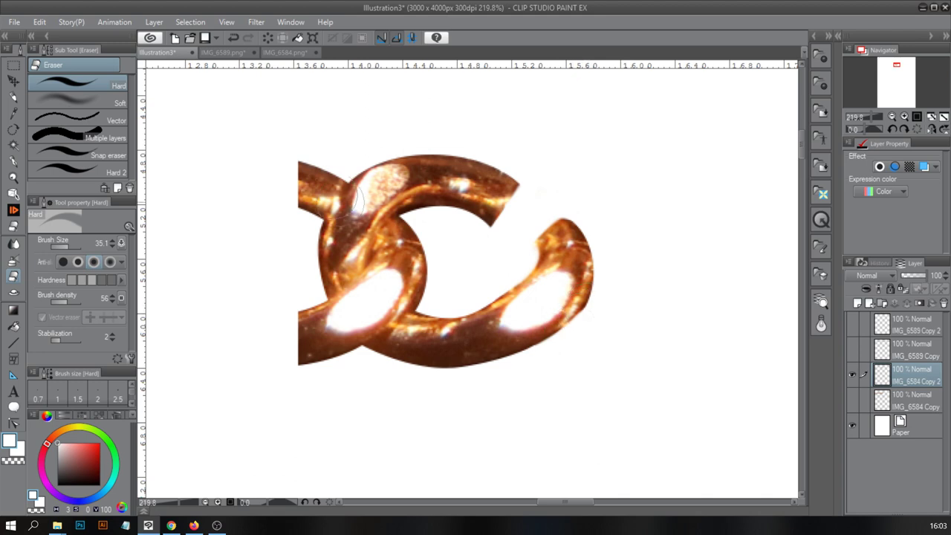
left_click_drag(324, 179, 322, 212)
mouse_move(352, 163)
left_mouse_down()
mouse_move(317, 214)
mouse_move(329, 181)
mouse_move(308, 207)
mouse_move(310, 171)
mouse_move(290, 186)
mouse_move(295, 286)
mouse_move(342, 295)
mouse_move(337, 337)
mouse_move(325, 305)
mouse_move(357, 348)
mouse_move(312, 315)
mouse_move(312, 349)
left_mouse_up()
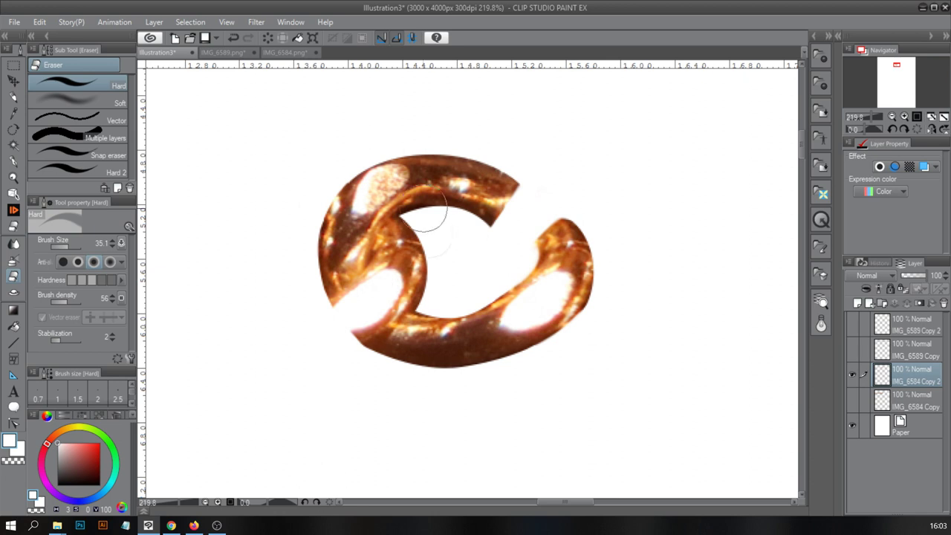
mouse_move(397, 221)
left_mouse_down()
mouse_move(376, 252)
mouse_move(427, 243)
mouse_move(423, 271)
mouse_move(406, 280)
mouse_move(419, 308)
mouse_move(395, 282)
mouse_move(424, 290)
mouse_move(416, 267)
left_mouse_up()
mouse_move(355, 337)
left_mouse_down()
mouse_move(390, 310)
mouse_move(355, 333)
mouse_move(412, 263)
mouse_move(348, 317)
mouse_move(395, 266)
mouse_move(378, 277)
mouse_move(384, 256)
mouse_move(329, 314)
left_mouse_up()
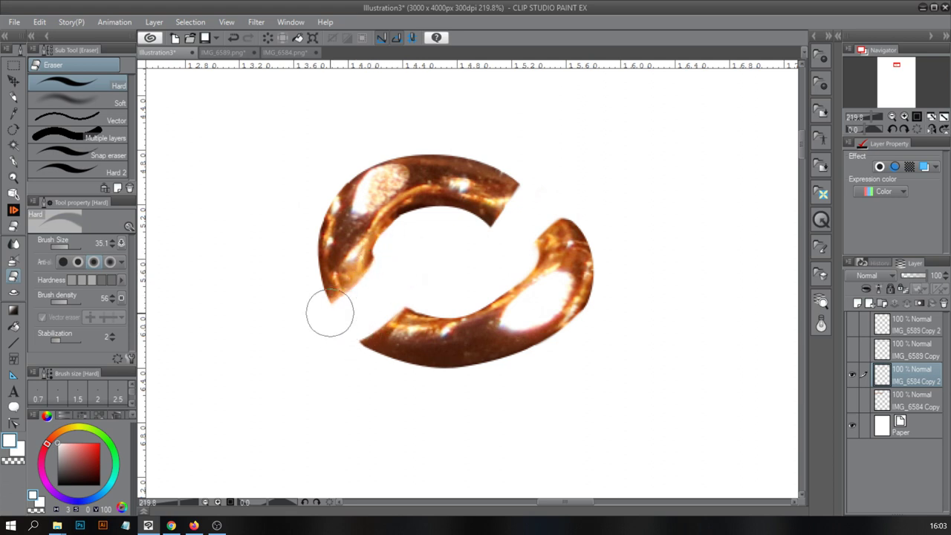
Step: Duplicate the isolated link onto its own layer and shift the copy rightward until it interlocks with the original
left_click(14, 80)
left_click_drag(526, 310, 597, 354)
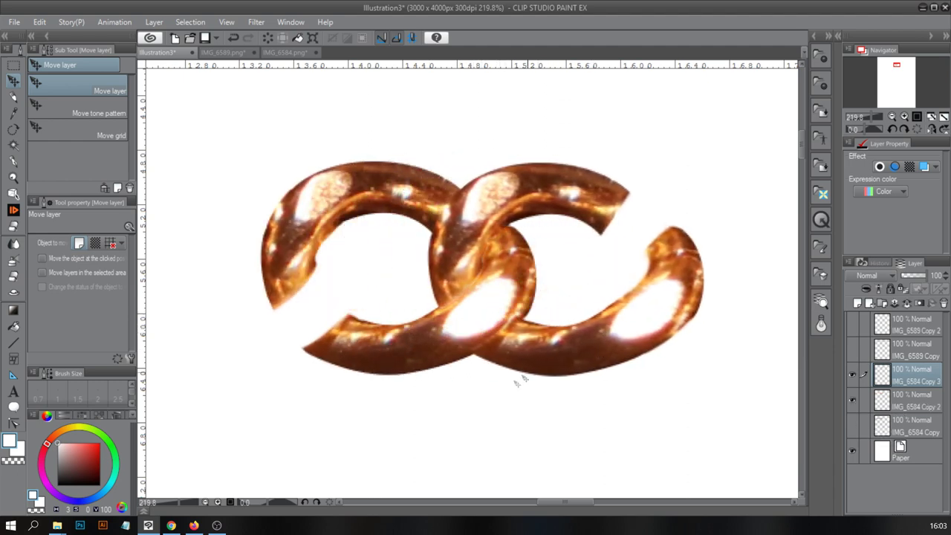
key("ctrl+z")
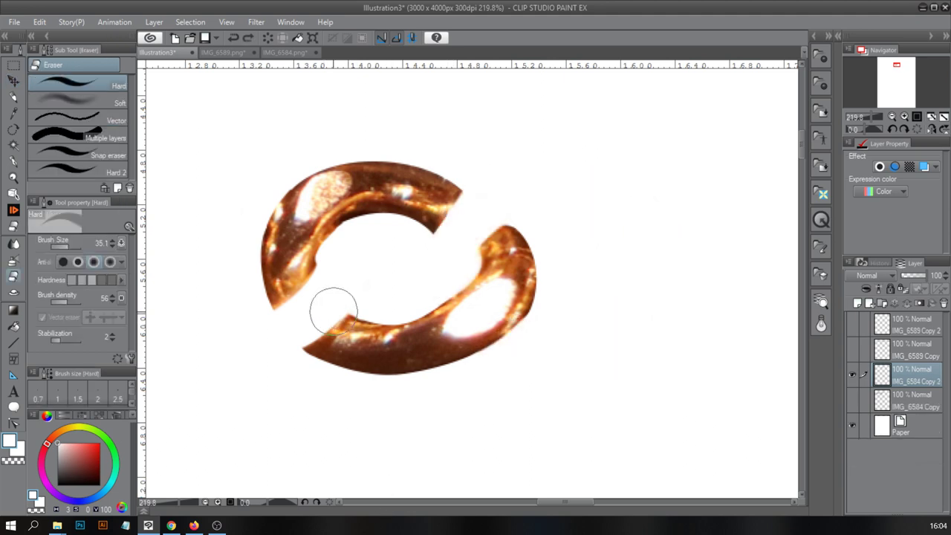
key("e")
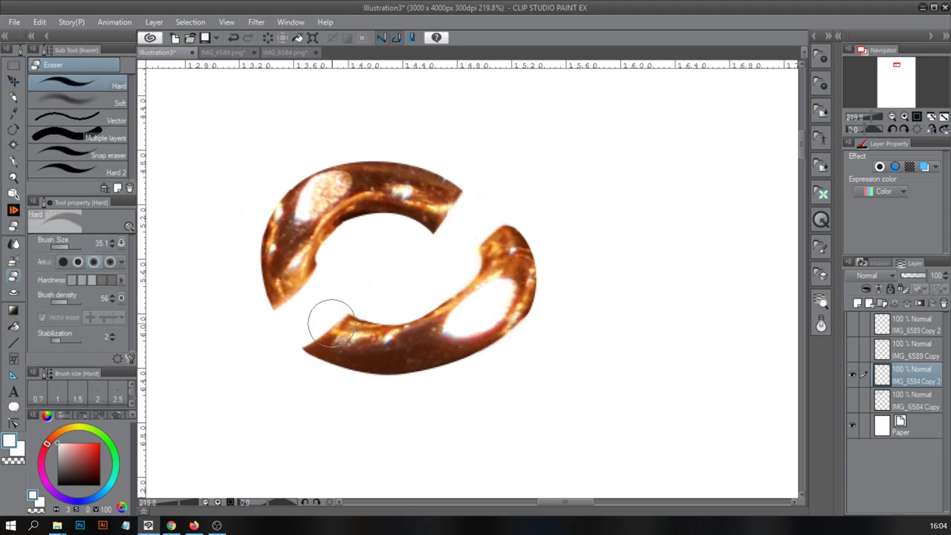
key("k")
left_click_drag(458, 361, 624, 354)
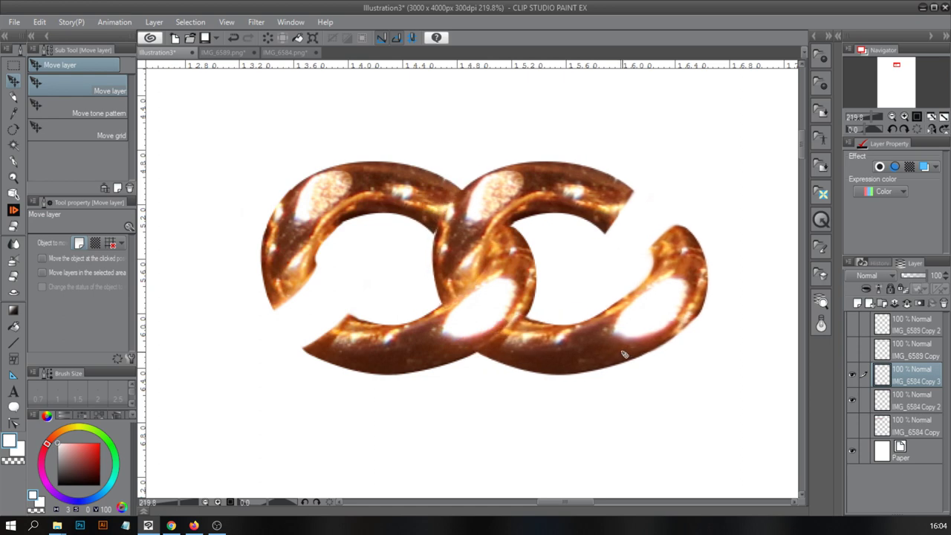
scroll(619, 285, "down", 5)
scroll(645, 259, "up", 6)
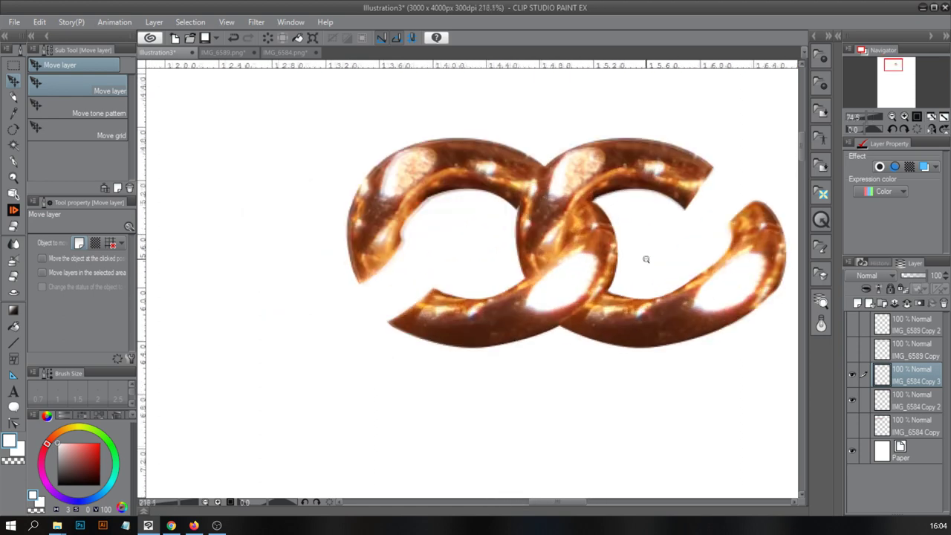
Step: Smear the inner tip of the original link's upper end with the Blend tool, checking it with the link copy temporarily hidden
left_click(907, 401)
left_click(14, 244)
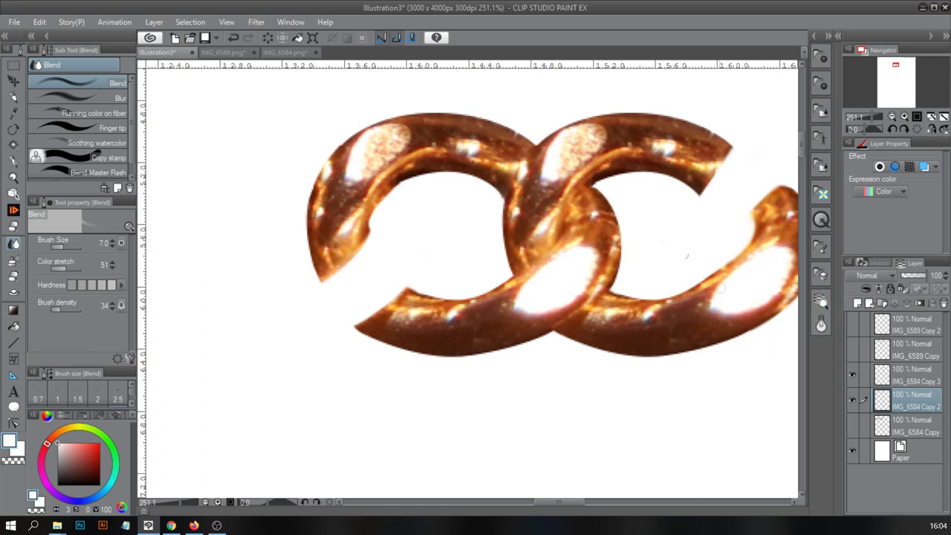
scroll(606, 184, "up", 1)
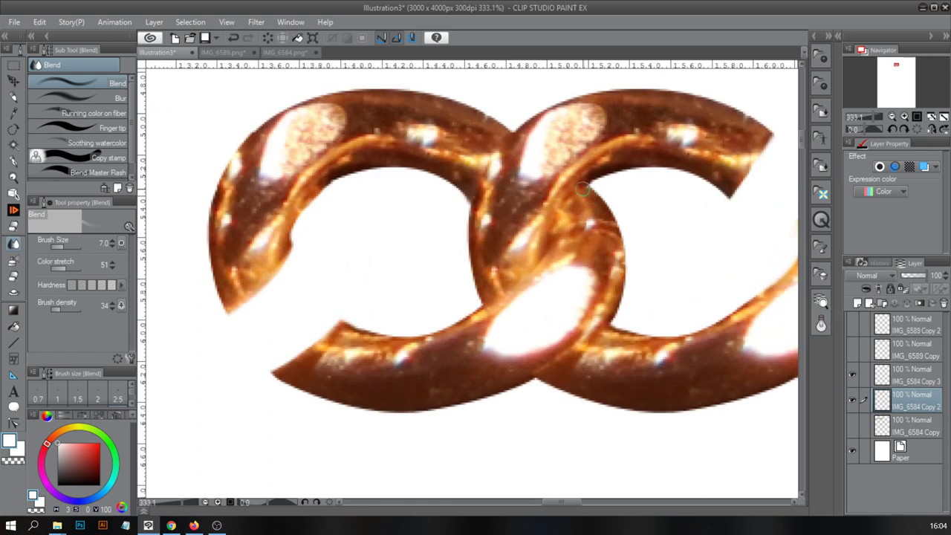
left_click(852, 374)
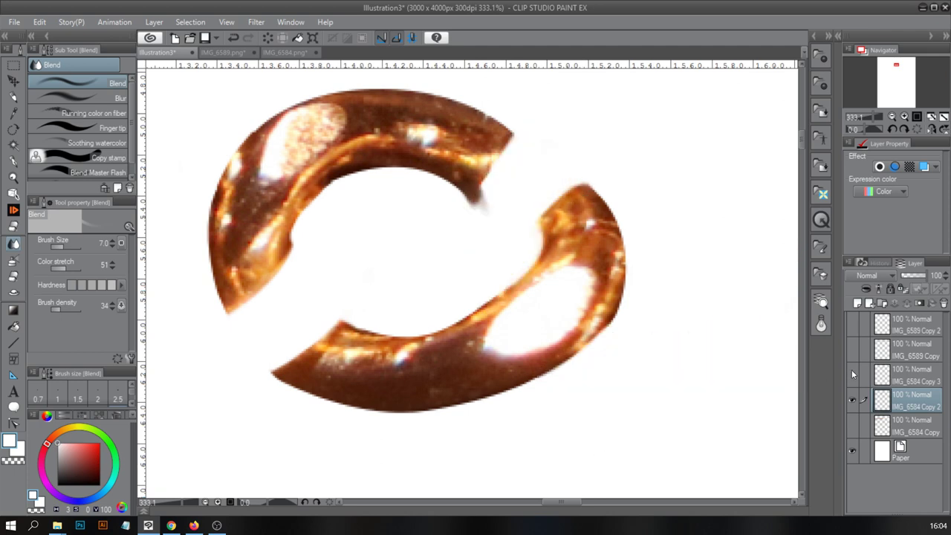
key("e")
left_click(853, 375)
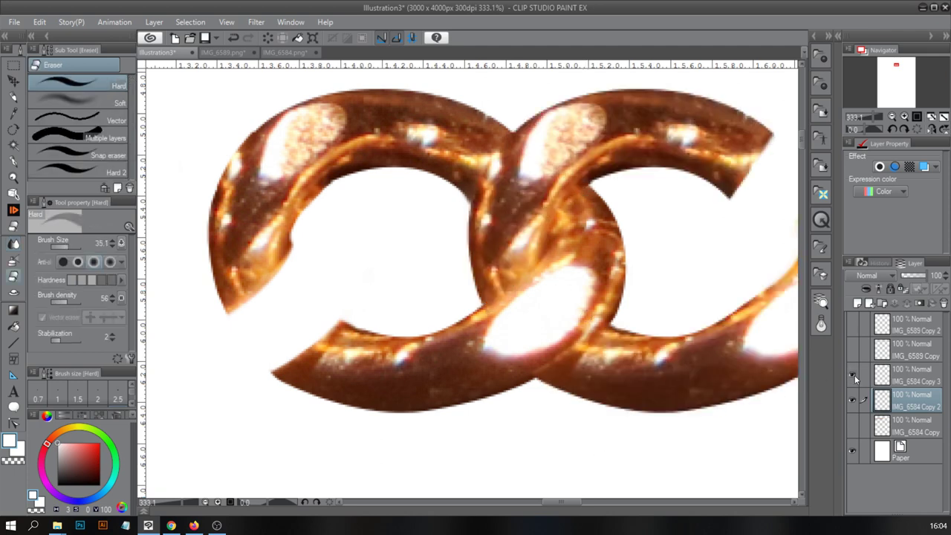
Step: Fade the link copy to 62% opacity to inspect the overlap with the original link, and restore it to 100%
left_click_drag(918, 275, 906, 355)
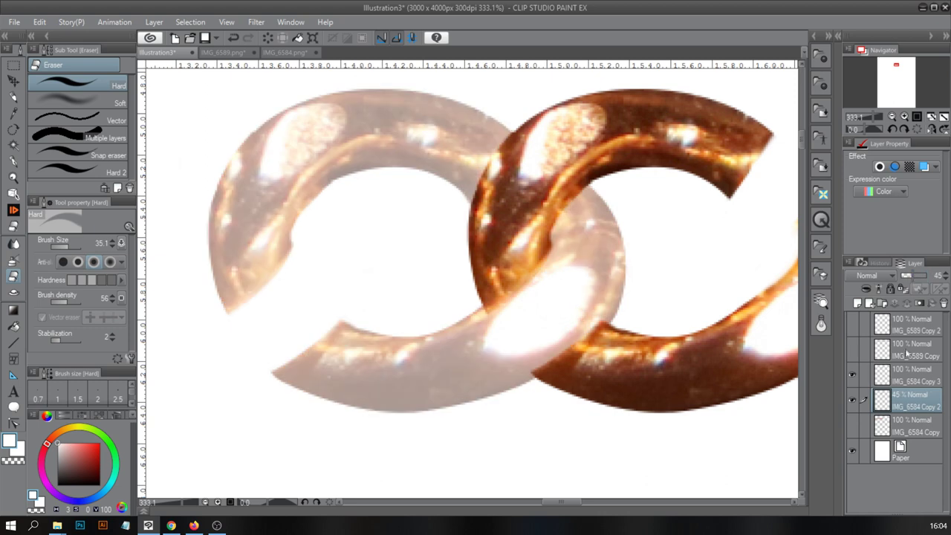
key("ctrl+z")
left_click(914, 375)
left_click_drag(927, 275, 917, 274)
left_click(913, 400)
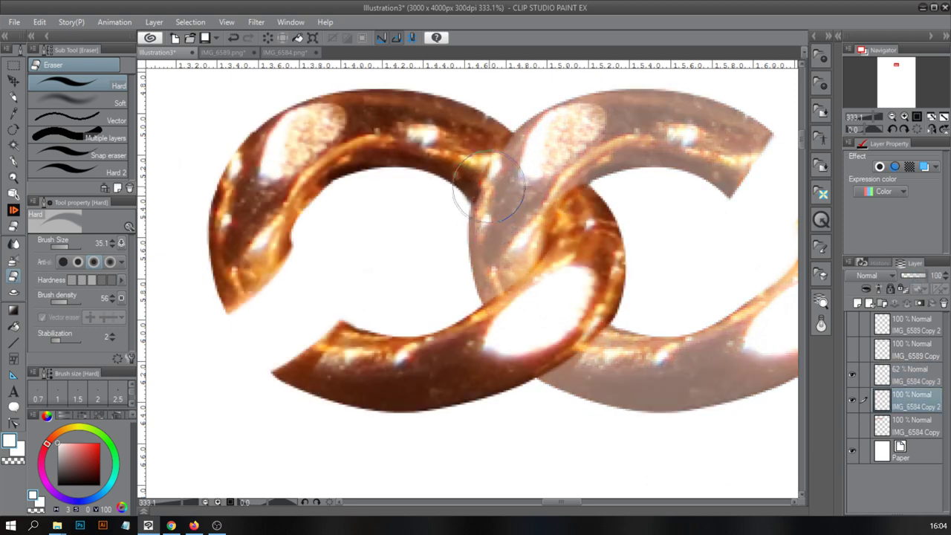
scroll(556, 314, "down", 2)
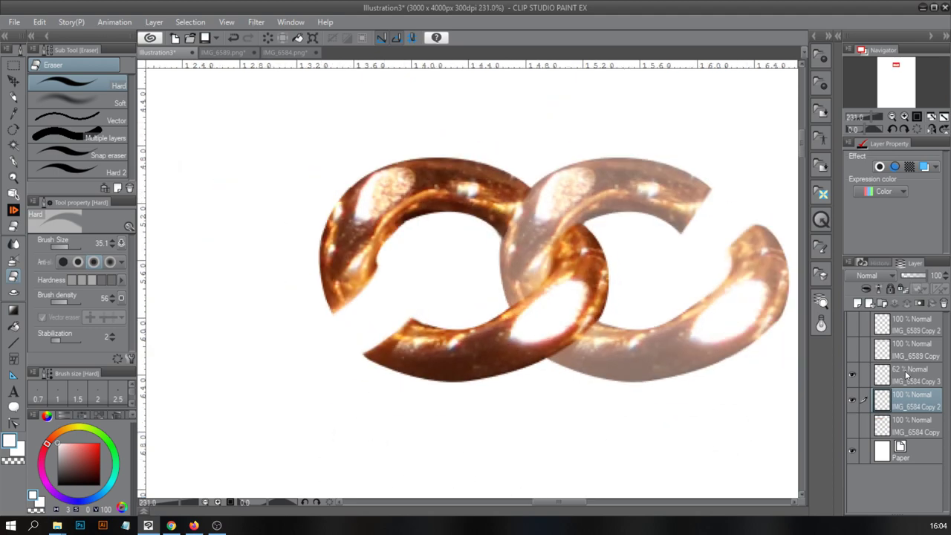
left_click(909, 375)
left_click_drag(913, 279, 928, 276)
Step: Delete the duplicate link layer and return to the Hard eraser
left_click(14, 80)
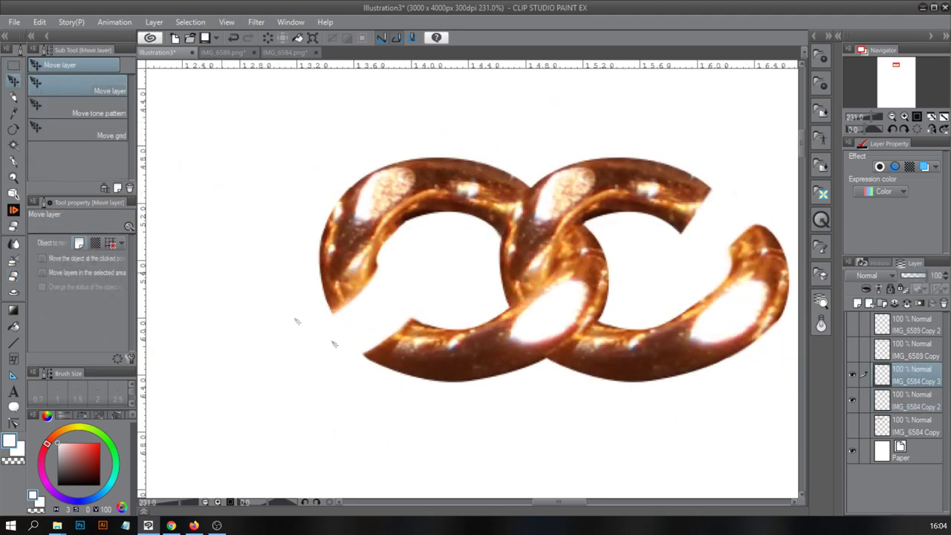
scroll(715, 369, "down", 4)
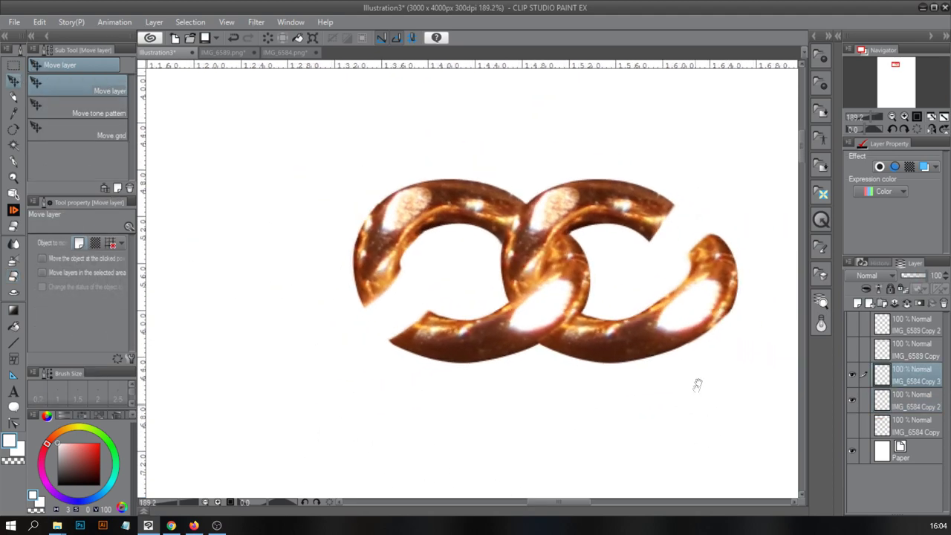
left_click(943, 304)
left_click(484, 203)
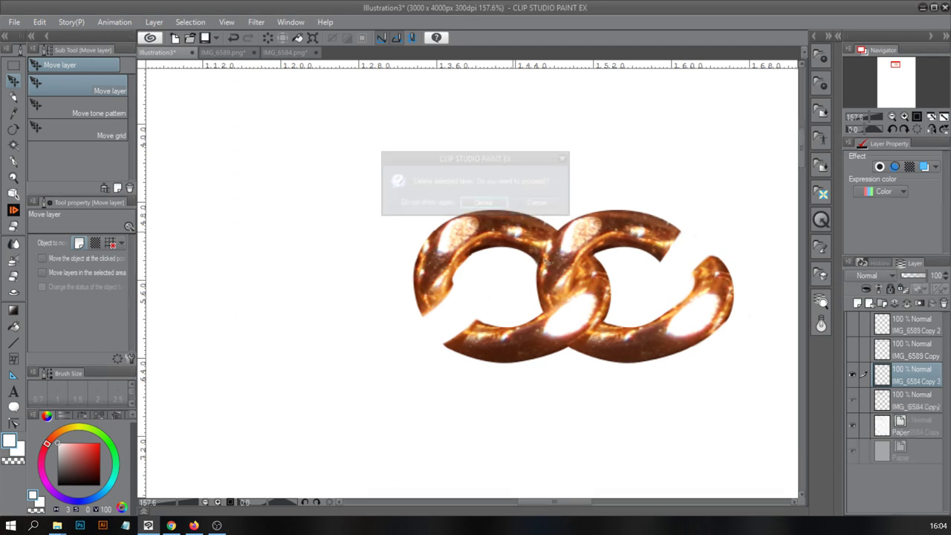
key("e")
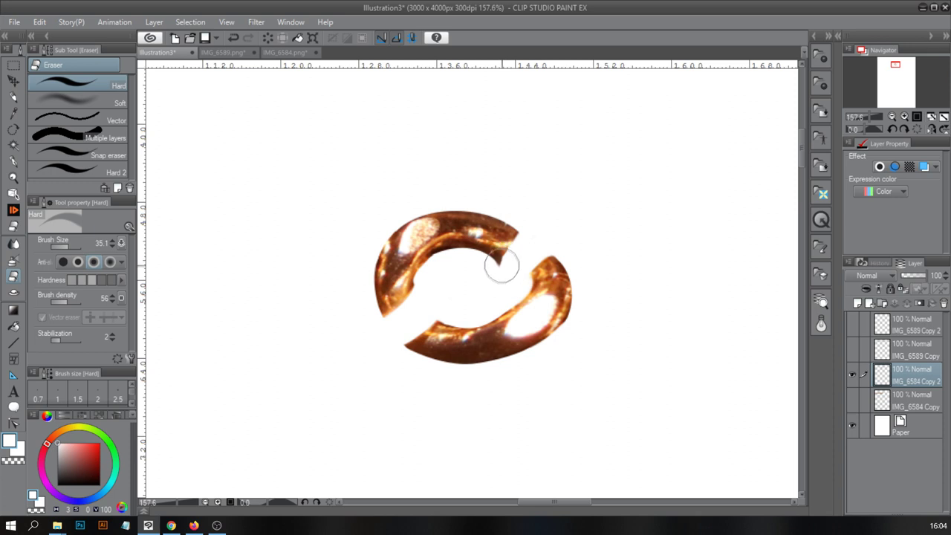
Step: Register the isolated link as an image material usable as a brush tip shape, saved in a folder under All materials
left_click(40, 22)
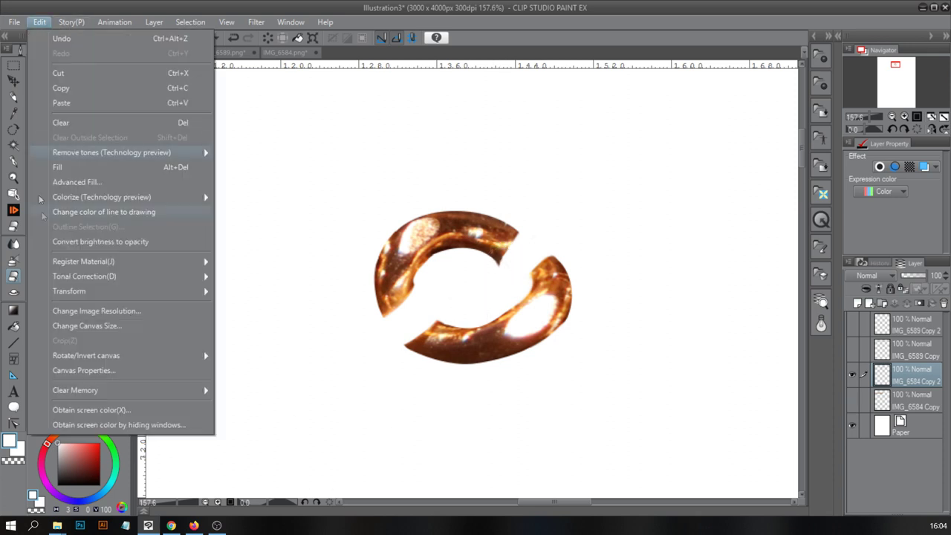
key("Escape")
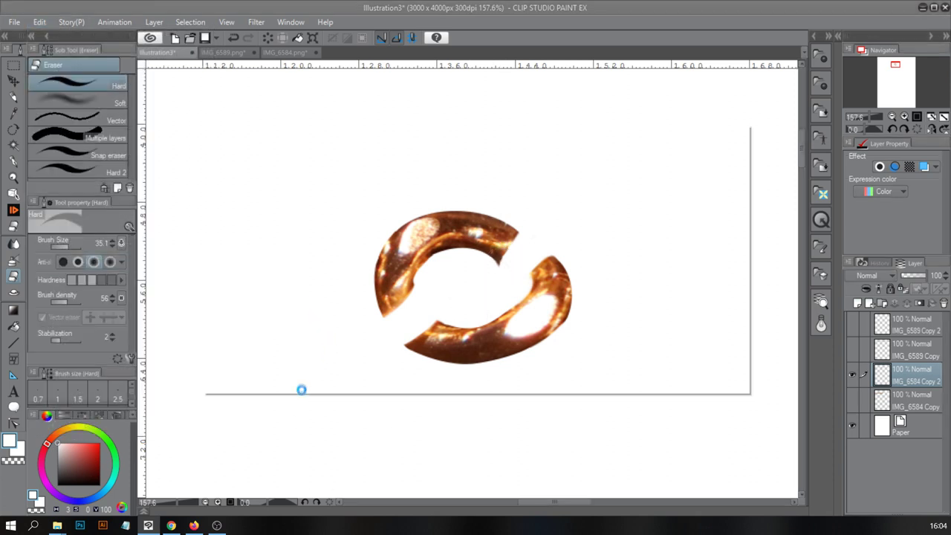
left_click(277, 352)
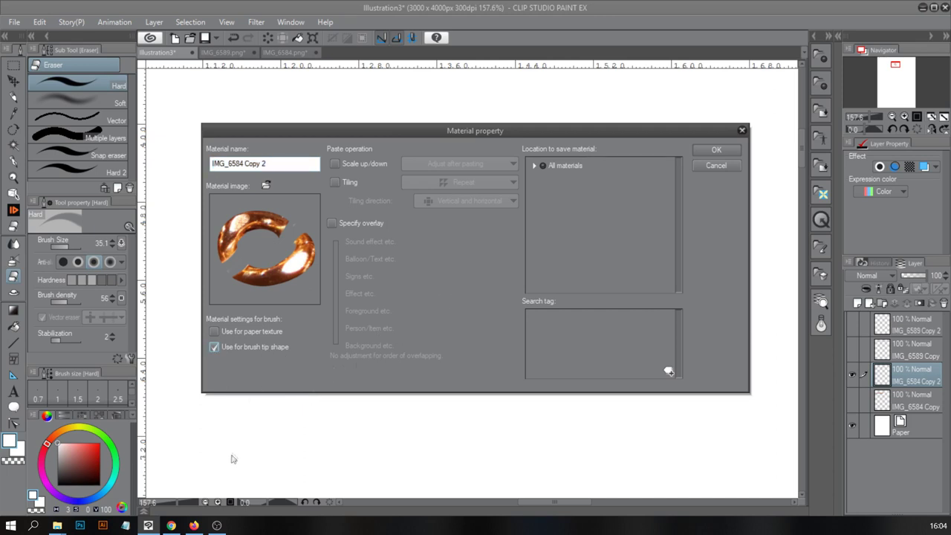
left_click(534, 165)
left_click(593, 183)
left_click(716, 150)
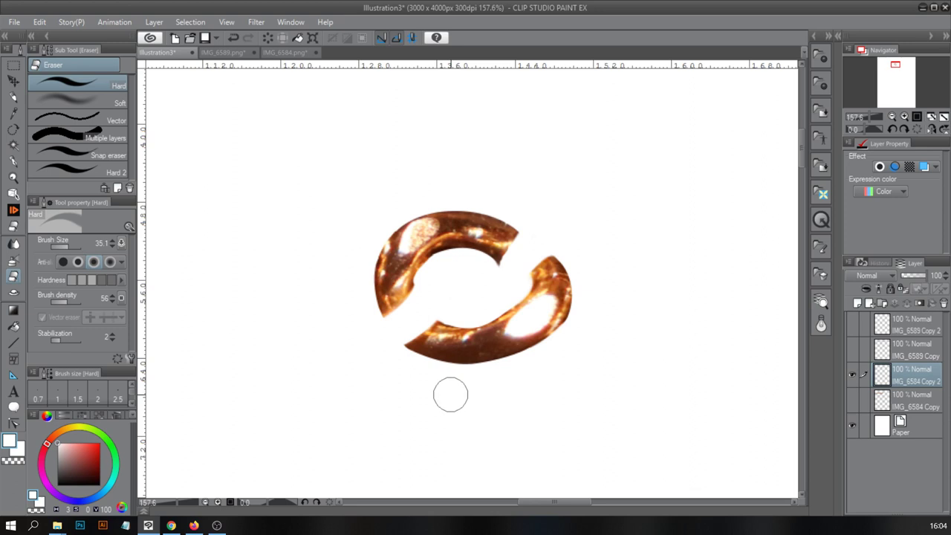
Step: Duplicate the pearls decoration brush as a new sub tool named "gold chain"
left_click_drag(476, 421, 524, 346)
left_click(14, 293)
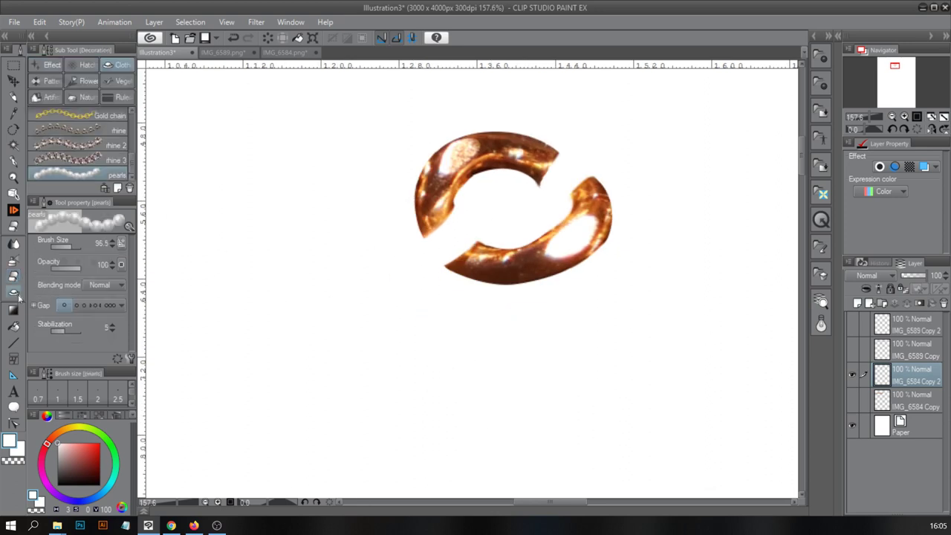
left_click(119, 188)
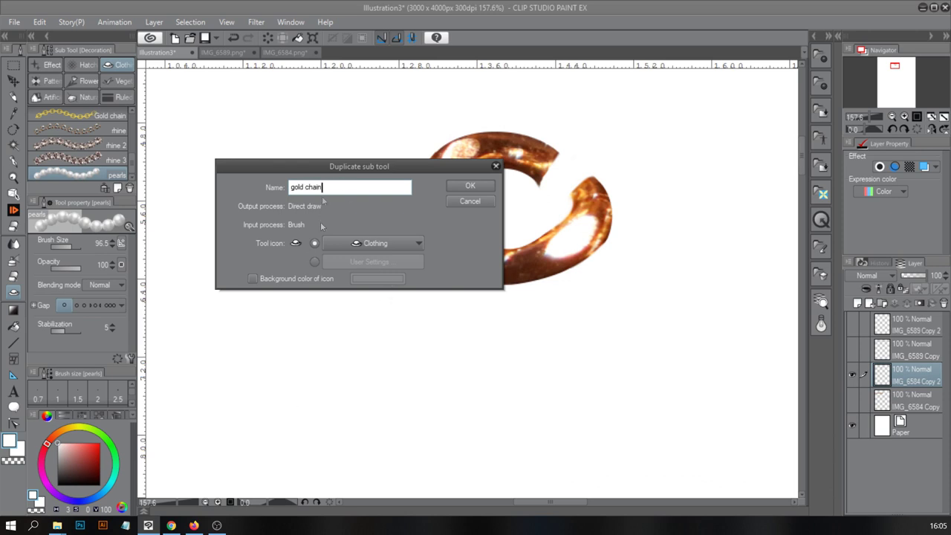
left_click(473, 186)
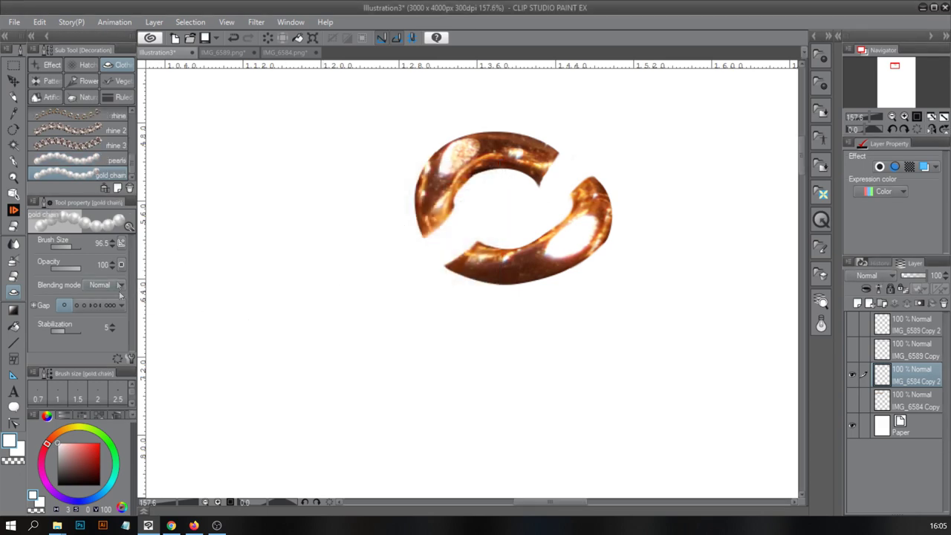
Step: Replace the gold chain brush's tip shape with the link material IMG_6584 Copy 2
left_click(131, 359)
left_click(288, 225)
left_click(577, 250)
left_click_drag(521, 140, 521, 163)
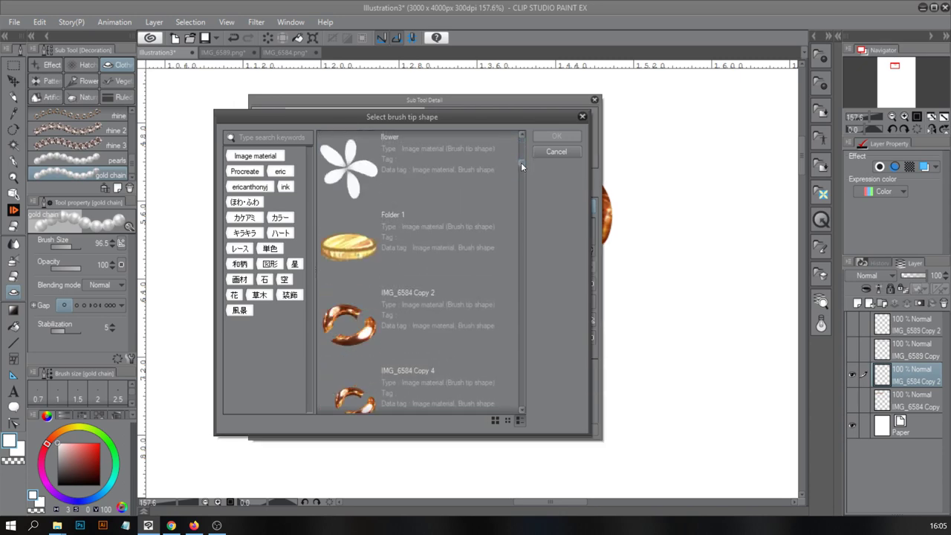
left_click(497, 242)
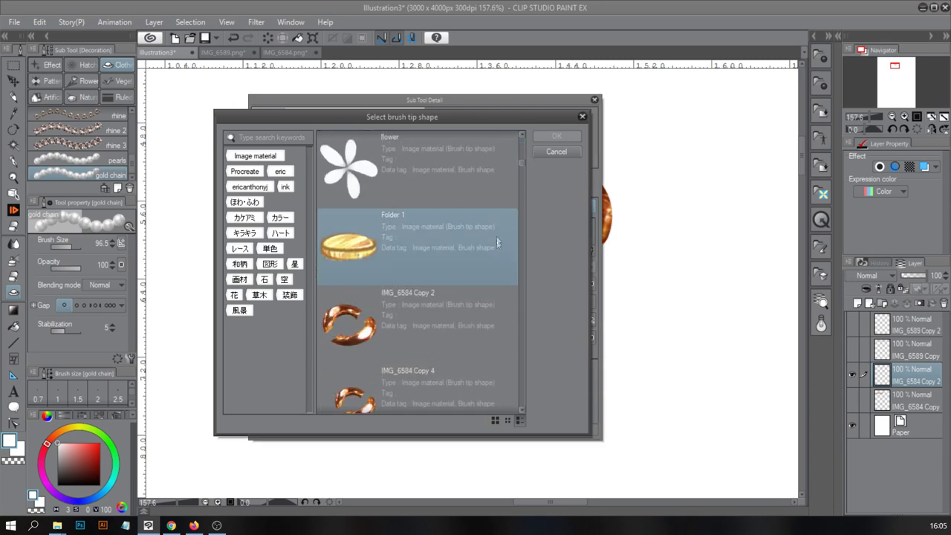
left_click(475, 312)
left_click(557, 136)
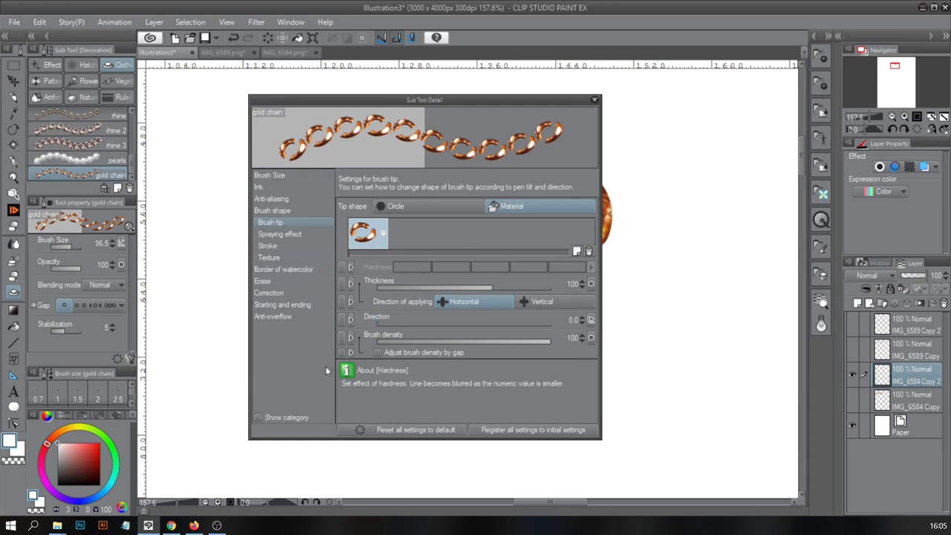
Step: Reduce the gold chain brush's stroke gap to 53.0 and register all its settings as the initial settings
left_click(283, 245)
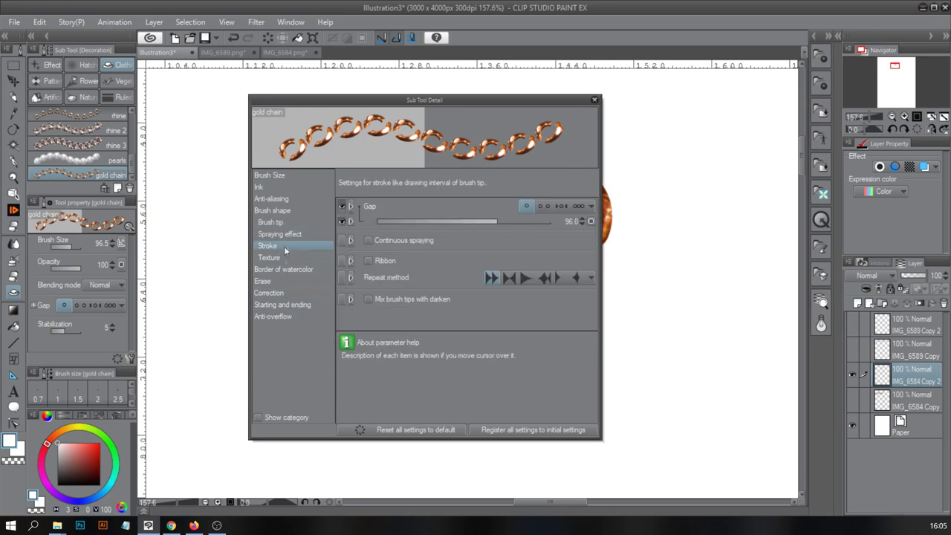
left_click_drag(496, 223, 485, 222)
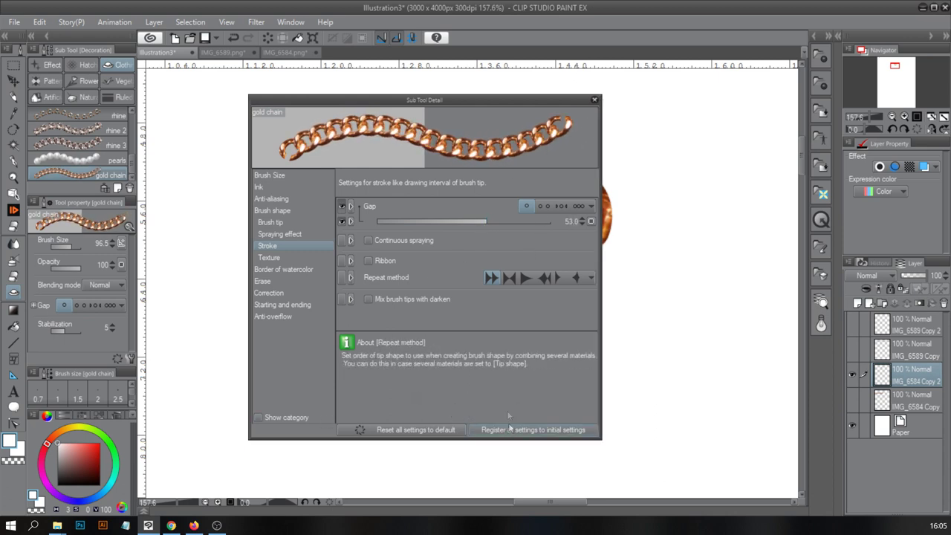
left_click(533, 429)
left_click(562, 202)
left_click(595, 100)
Step: Test the gold chain brush with a short wavy stroke below the link and a long winding stroke at brush size 52.6
mouse_move(240, 361)
left_mouse_down()
mouse_move(259, 348)
mouse_move(388, 345)
mouse_move(542, 388)
mouse_move(681, 371)
left_mouse_up()
scroll(668, 271, "down", 5)
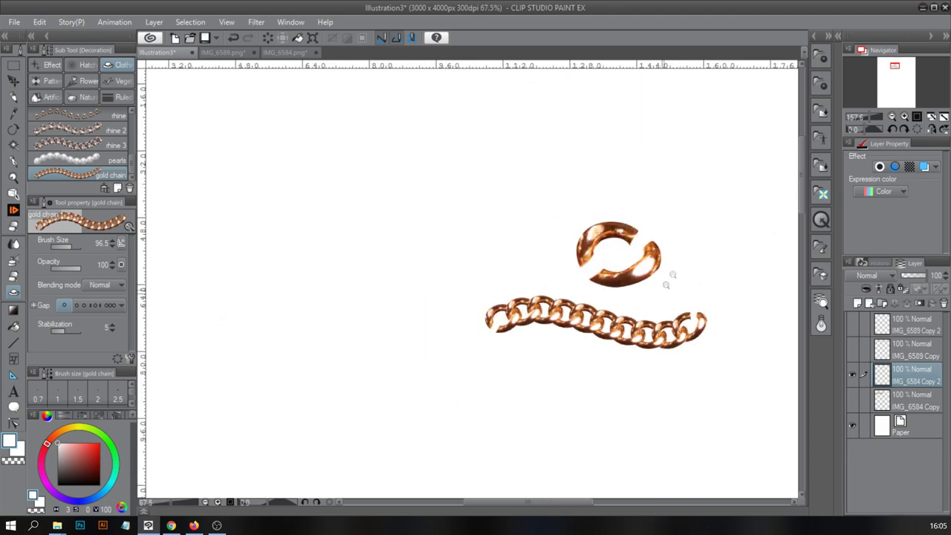
left_click_drag(554, 382, 417, 330)
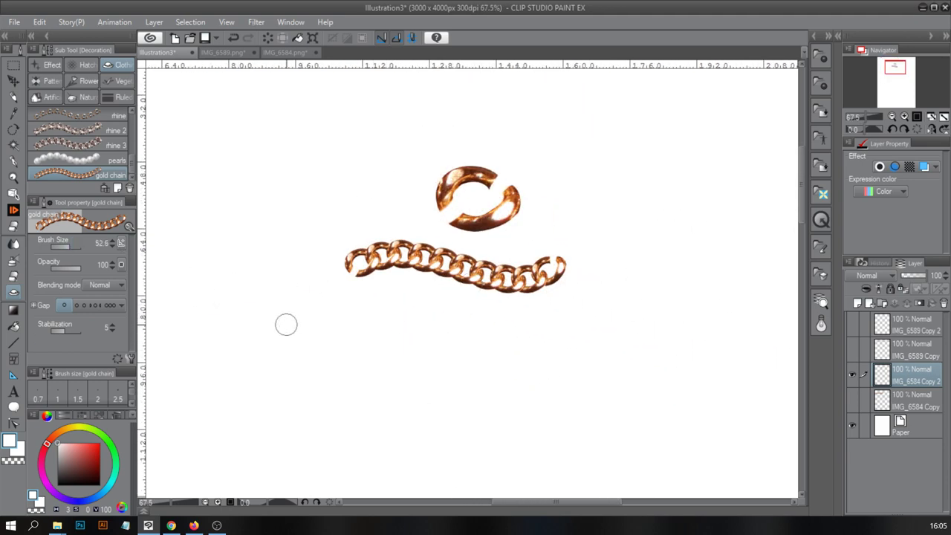
mouse_move(285, 325)
left_mouse_down()
mouse_move(360, 308)
mouse_move(492, 346)
mouse_move(624, 348)
mouse_move(721, 274)
mouse_move(735, 369)
mouse_move(605, 390)
mouse_move(451, 442)
mouse_move(507, 473)
mouse_move(562, 436)
mouse_move(591, 470)
mouse_move(634, 420)
left_mouse_up()
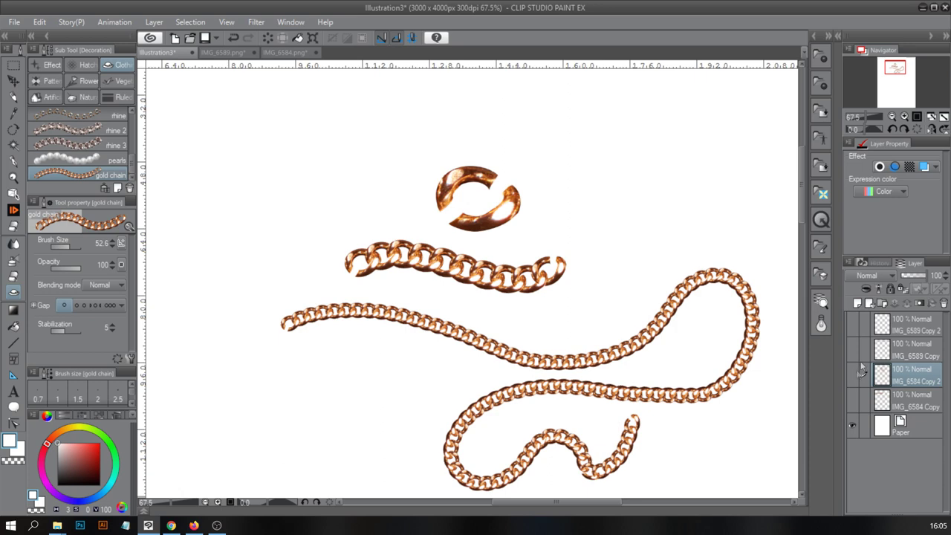
Step: Hide the layer with the link and test strokes, and add a new empty raster layer above it
left_click(853, 373)
left_click(857, 303)
left_click_drag(540, 208, 539, 288)
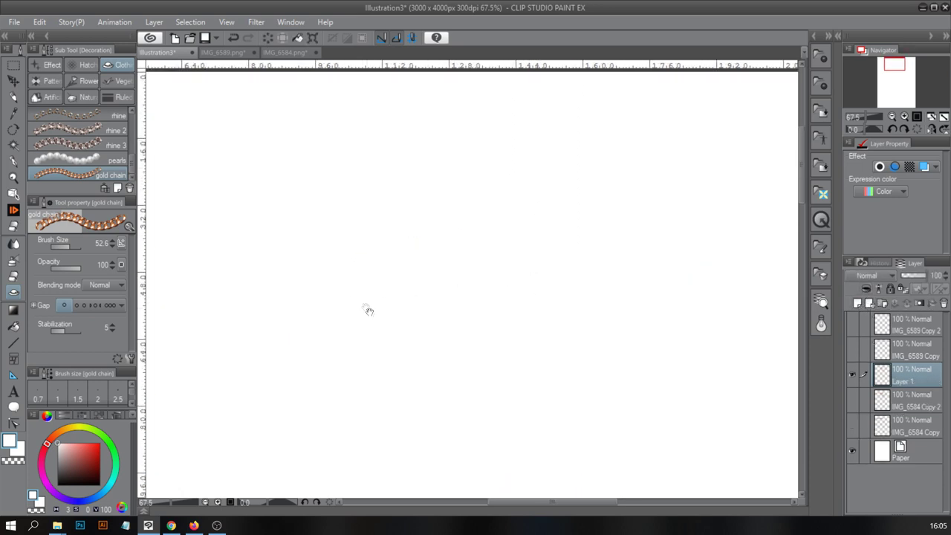
Step: Draw two long, slightly wavy horizontal rows near the top of the canvas, one with the rhine brush and one below with rhine 2
left_click(112, 117)
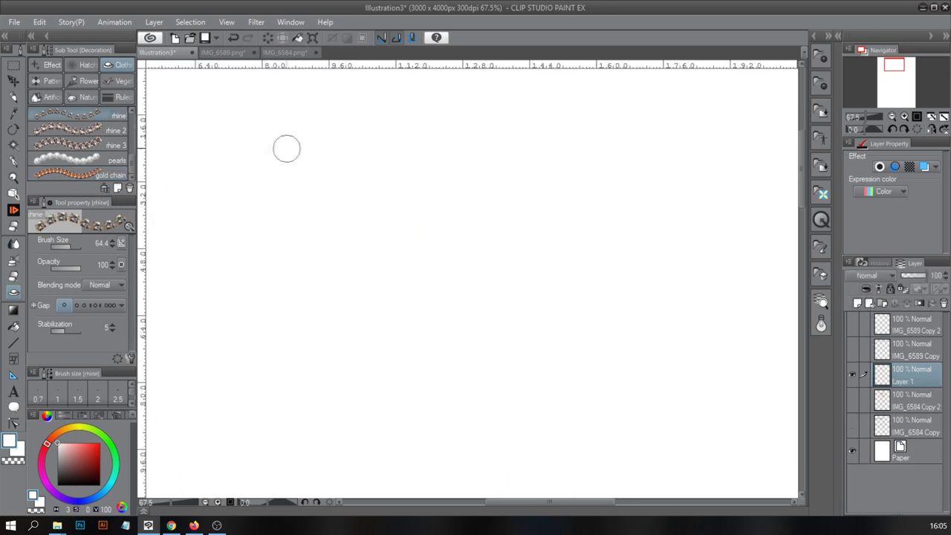
mouse_move(183, 164)
left_mouse_down()
mouse_move(588, 173)
mouse_move(745, 162)
left_mouse_up()
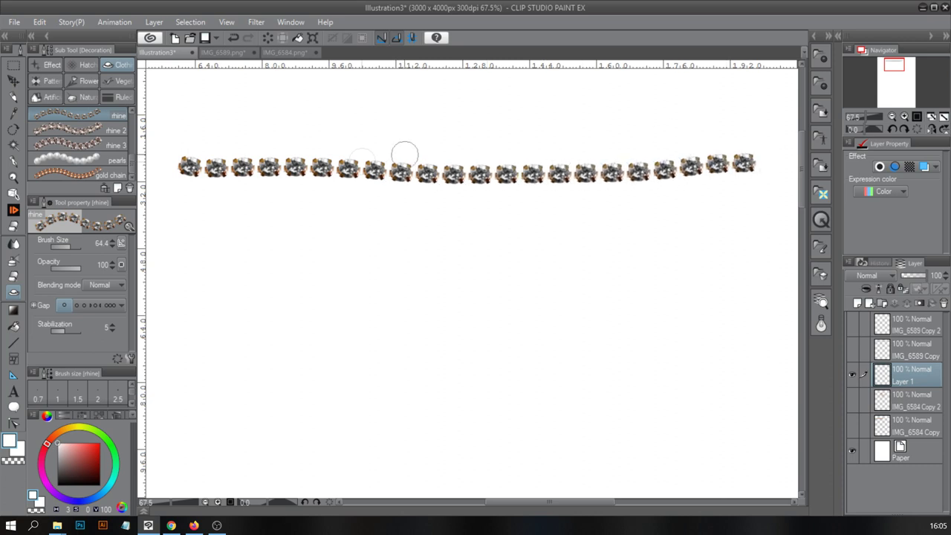
left_click(93, 127)
mouse_move(169, 202)
left_mouse_down()
mouse_move(568, 207)
mouse_move(776, 195)
left_mouse_up()
Step: Draw a row of large rectangular gems with the rhine 3 brush below the two smaller rhinestone rows
left_click(104, 159)
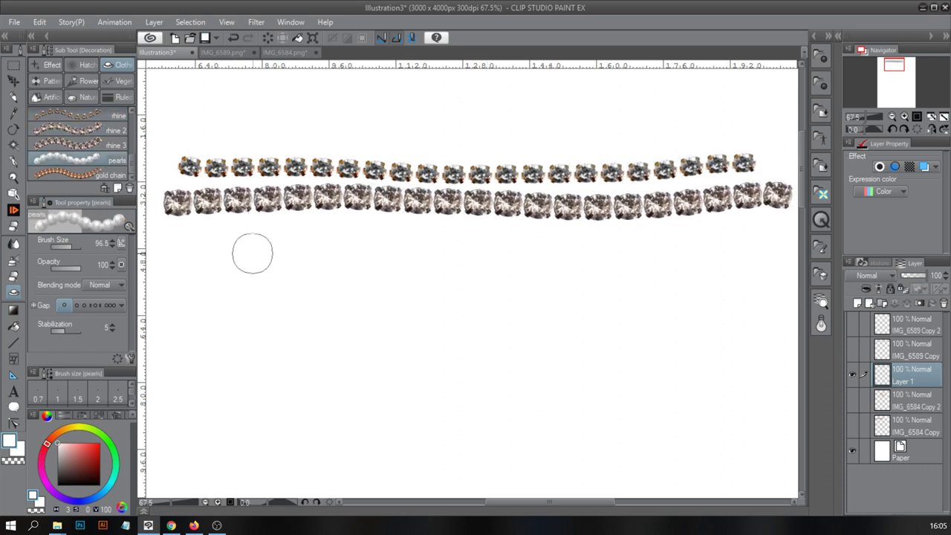
left_click(104, 145)
left_click_drag(181, 249, 758, 256)
Step: Draw a strand with the pearls brush at size 52.6 just below the row of large gems
left_click(104, 160)
mouse_move(185, 303)
left_mouse_down()
mouse_move(320, 291)
mouse_move(778, 301)
left_mouse_up()
key("ctrl+z")
left_click(67, 250)
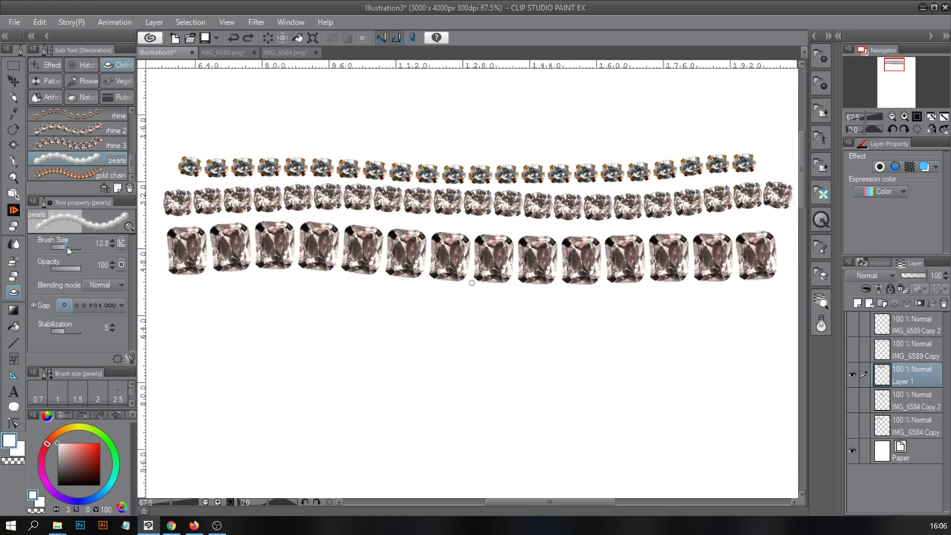
left_click(68, 248)
left_click(69, 249)
mouse_move(168, 290)
left_mouse_down()
mouse_move(594, 303)
mouse_move(752, 297)
left_mouse_up()
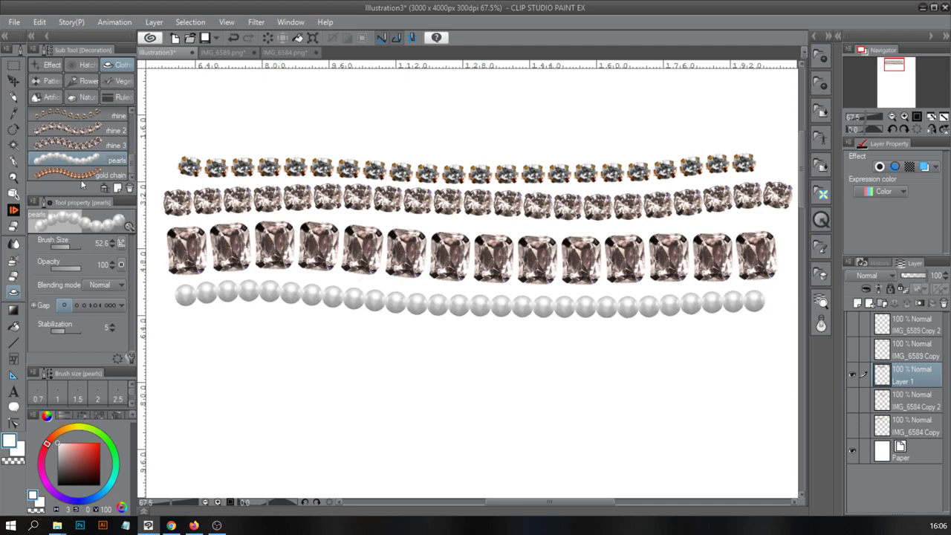
Step: Draw a long stroke with the gold chain brush at size 78.8 below the pearl strand
left_click(75, 175)
left_click(74, 248)
mouse_move(173, 335)
left_mouse_down()
mouse_move(642, 347)
mouse_move(773, 320)
left_mouse_up()
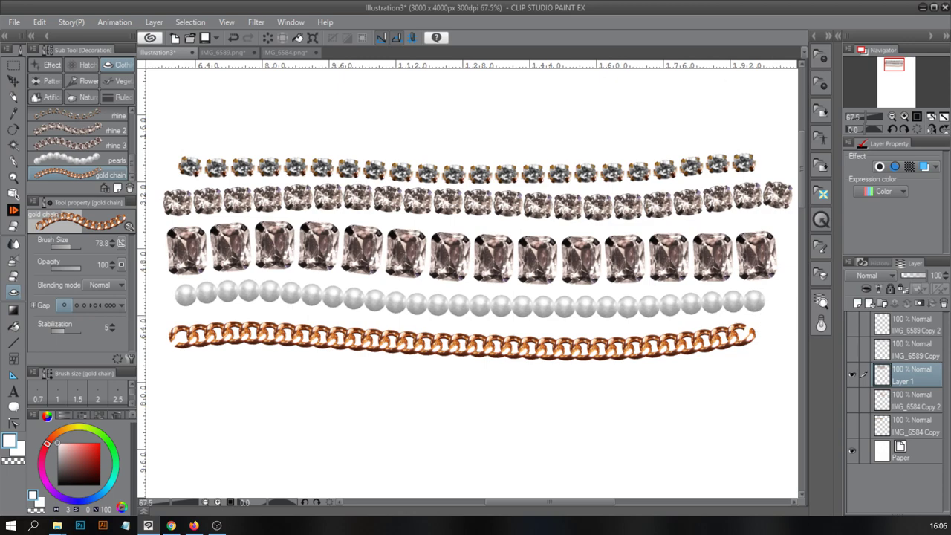